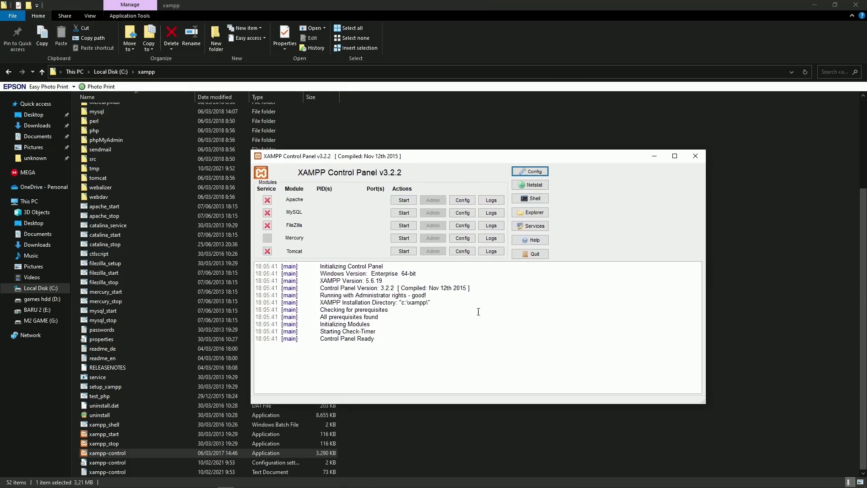
Start Apache (ports 444, 8123) and MySQL (3309), minimise XAMPP, and check the tray apps
click(404, 201)
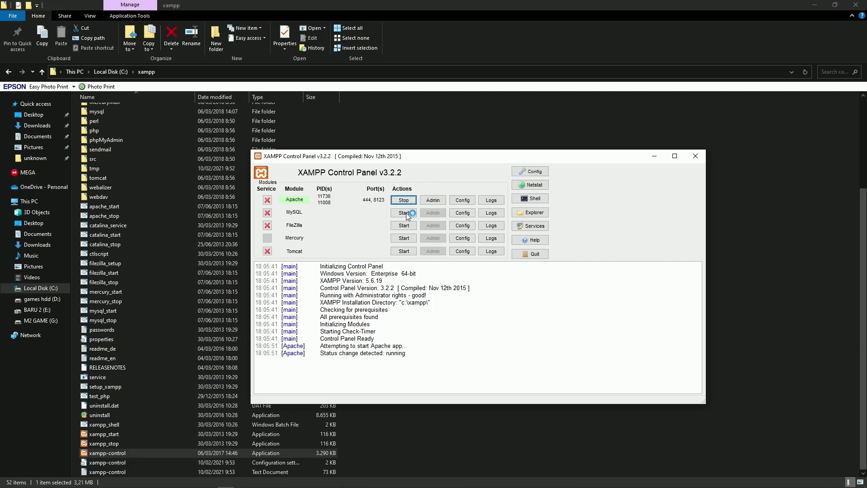
click(406, 213)
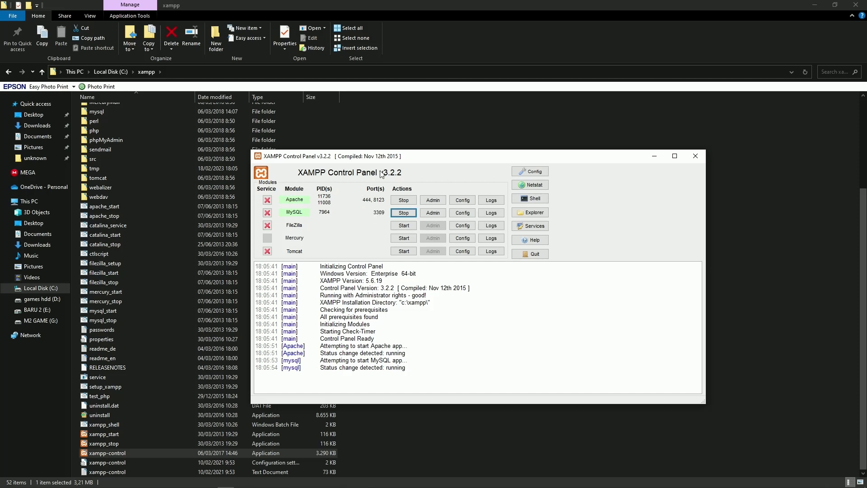
click(655, 157)
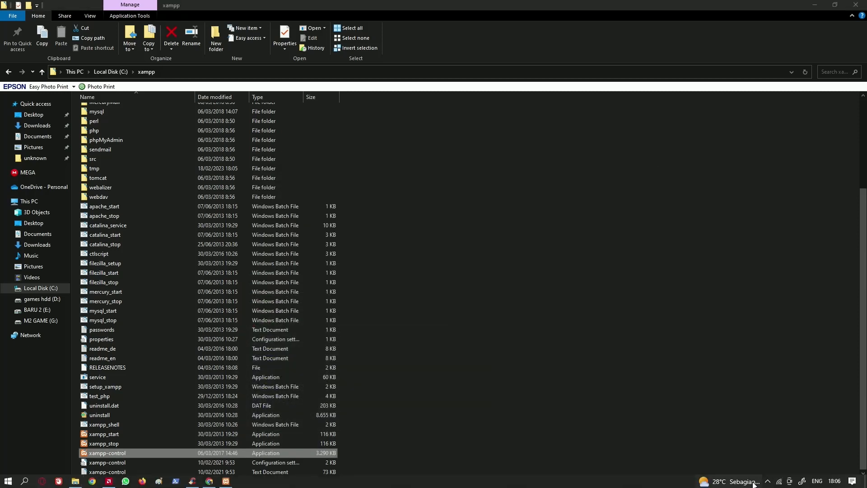
click(768, 482)
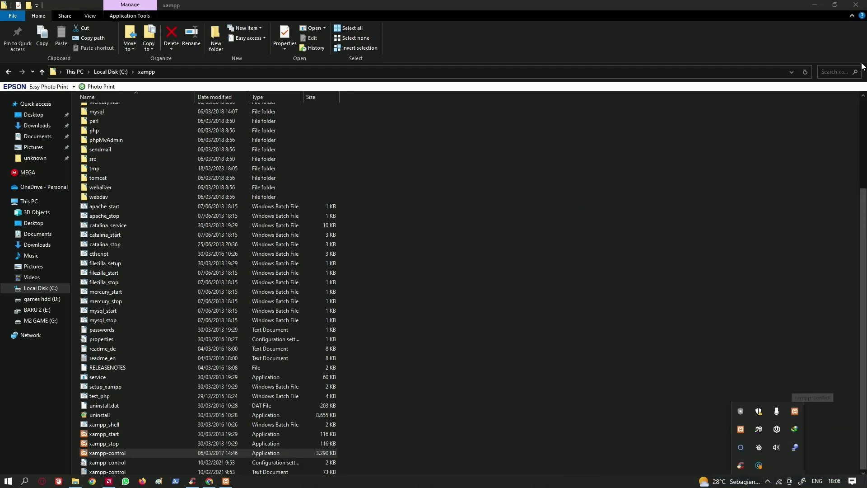
click(855, 5)
Close the xampp folder and load localhost:8123 in a new Chrome tab beside the Canva presentation
click(855, 5)
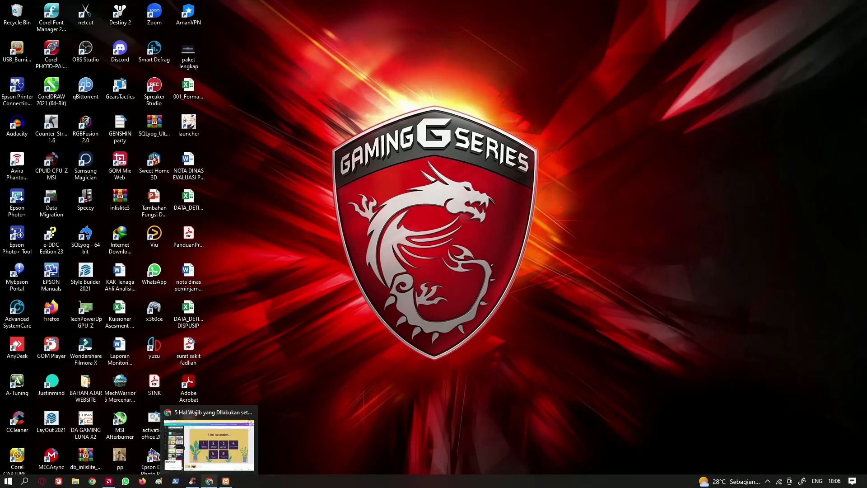
click(209, 482)
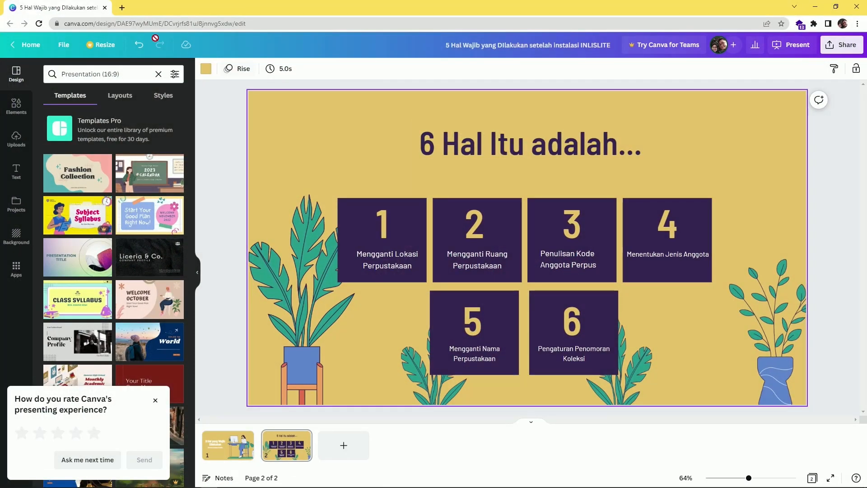
click(121, 8)
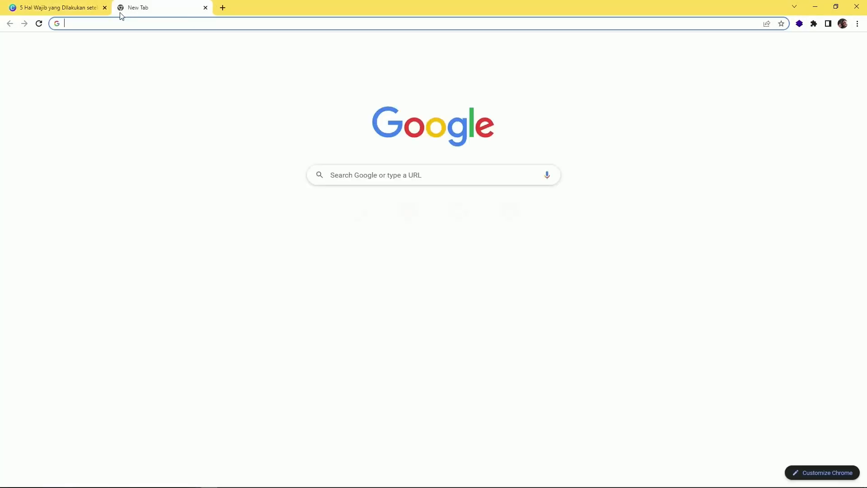
text(lo)
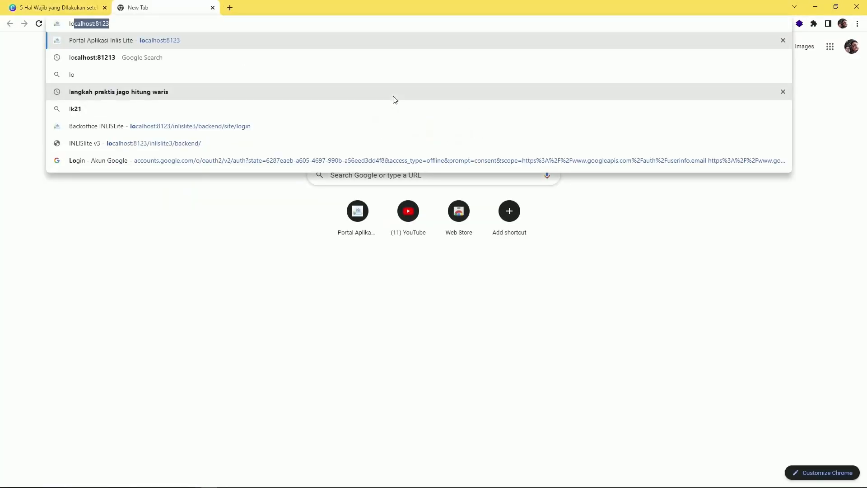
text(calho)
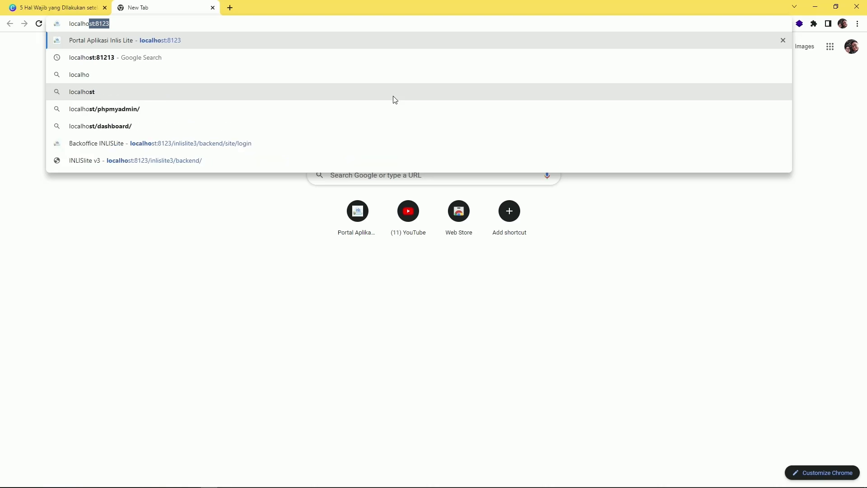
text(st:)
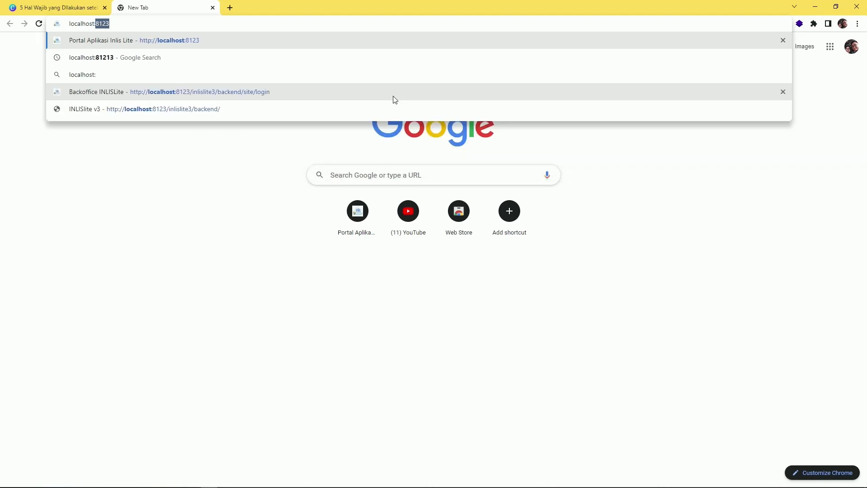
text(8123)
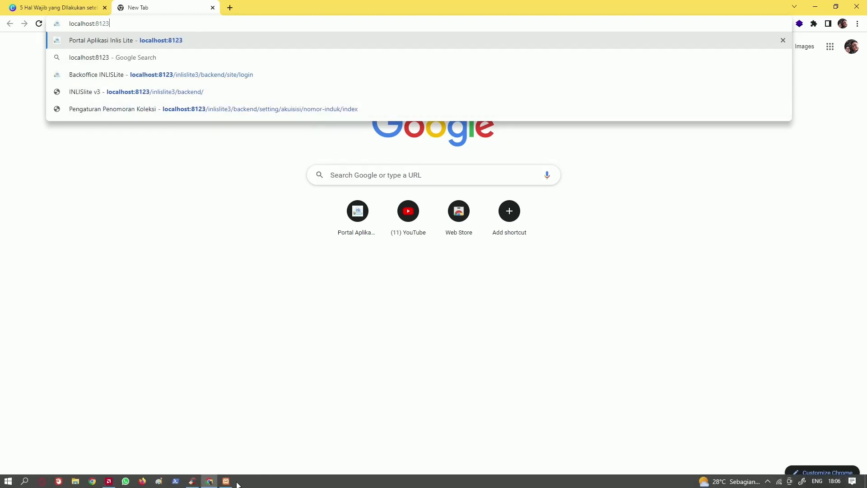
click(228, 482)
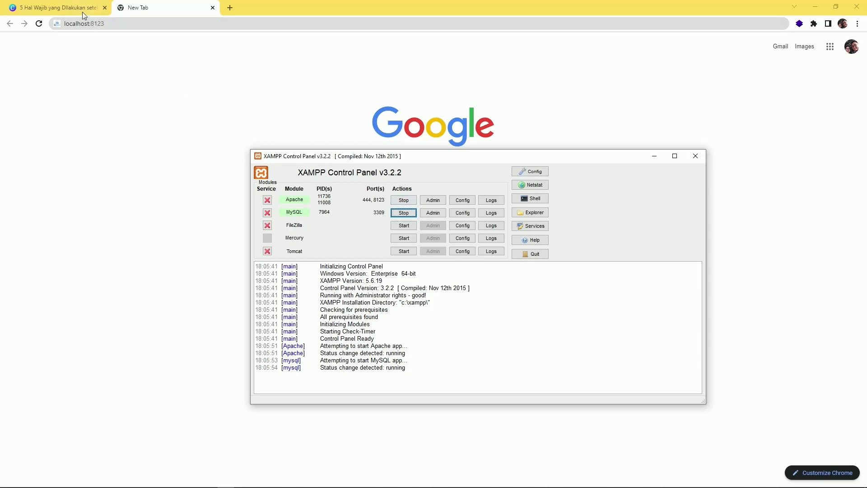
click(110, 28)
key(Return)
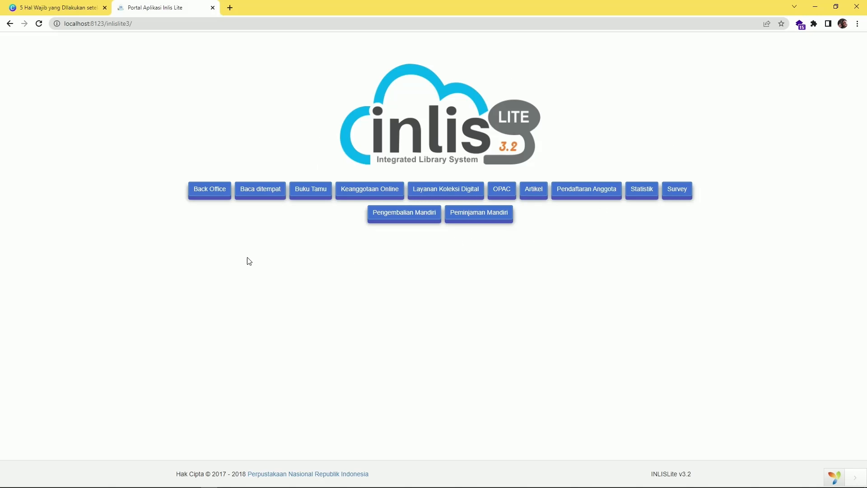
Open the Back Office login page from the portal in a new tab
click(216, 199)
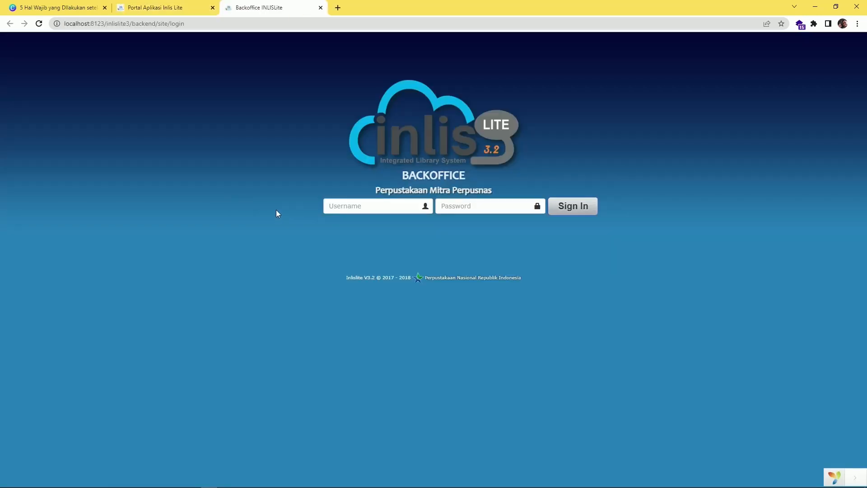
click(343, 207)
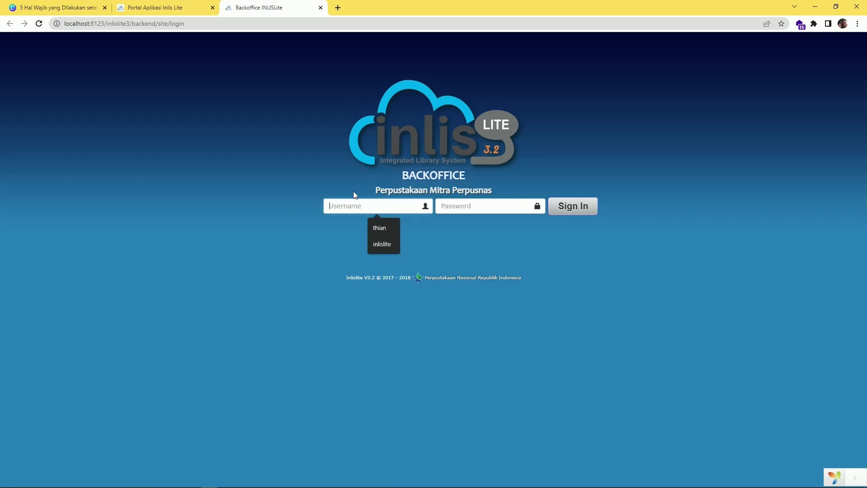
click(353, 192)
drag(380, 187, 484, 194)
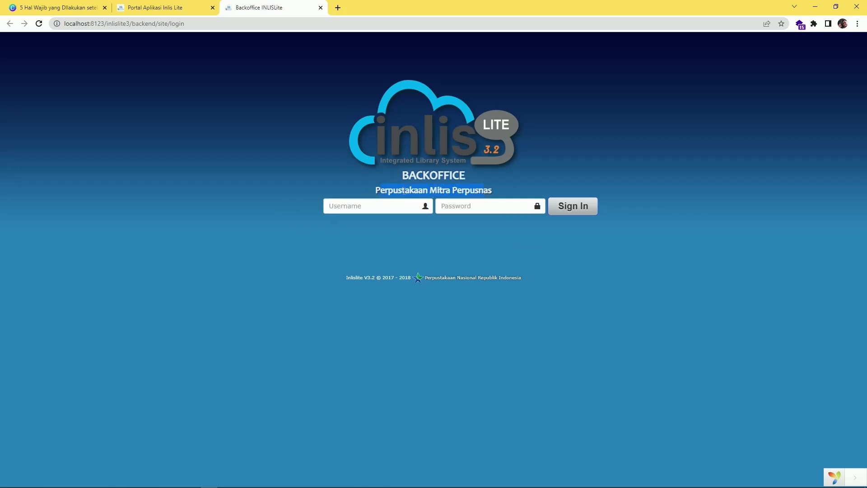
click(502, 185)
Fill in the saved Backoffice username and type the account password
click(391, 206)
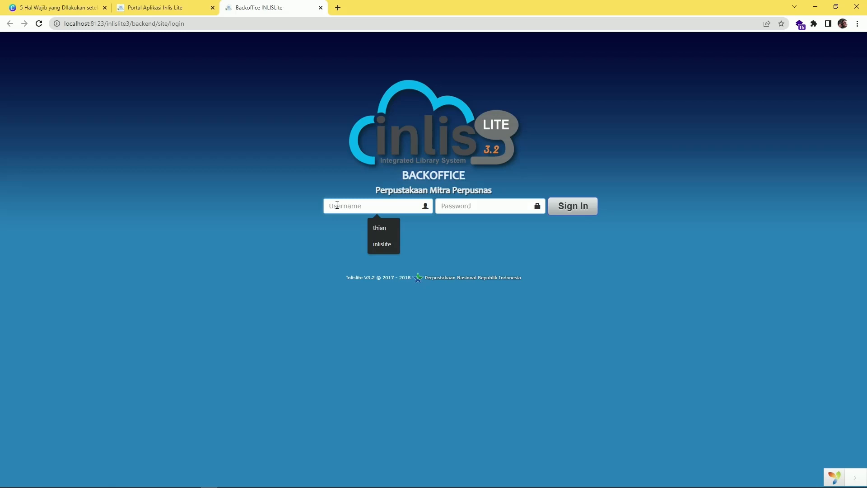
text(inlislite)
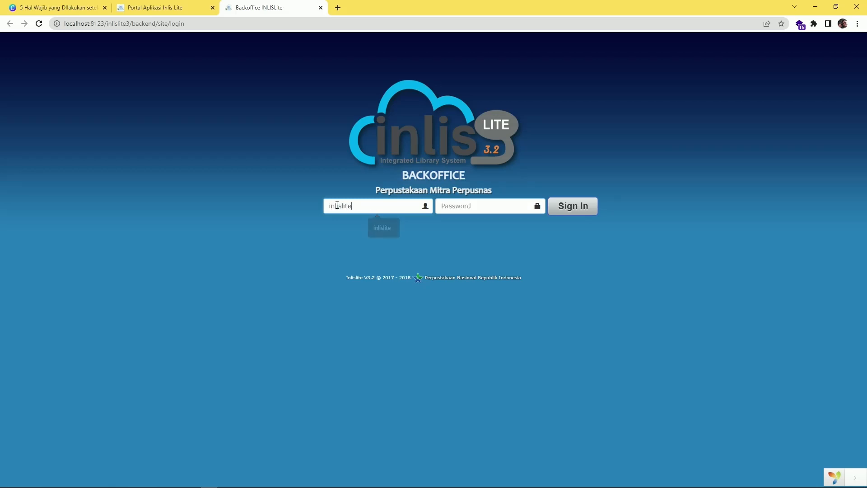
click(382, 228)
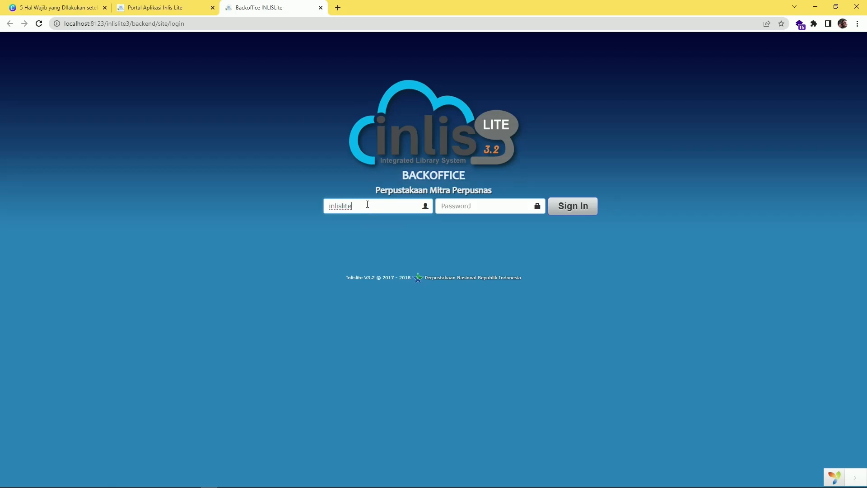
drag(368, 204, 300, 207)
click(458, 208)
text(inlislite)
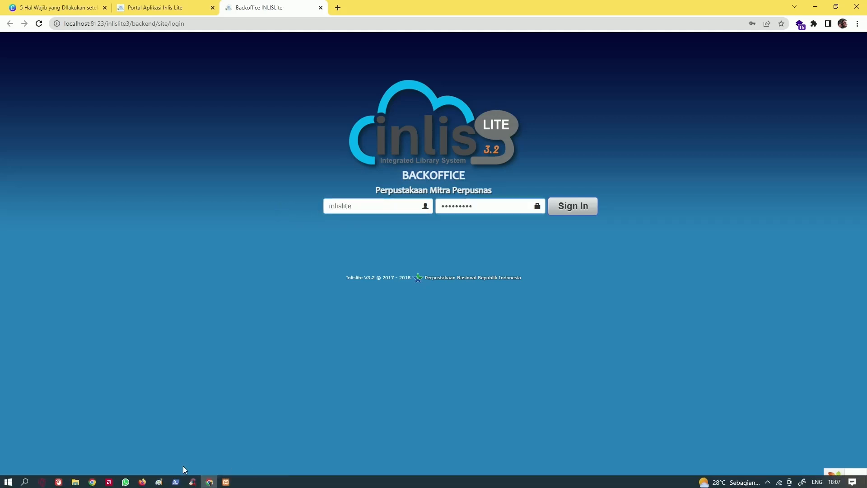
click(6, 481)
Launch Notepad and paste the username copied from the login form into a new note
text(notepad)
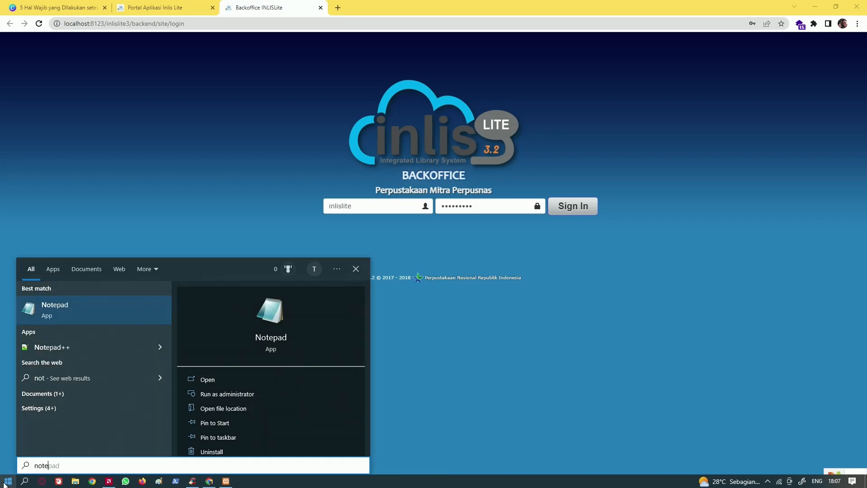
key(Return)
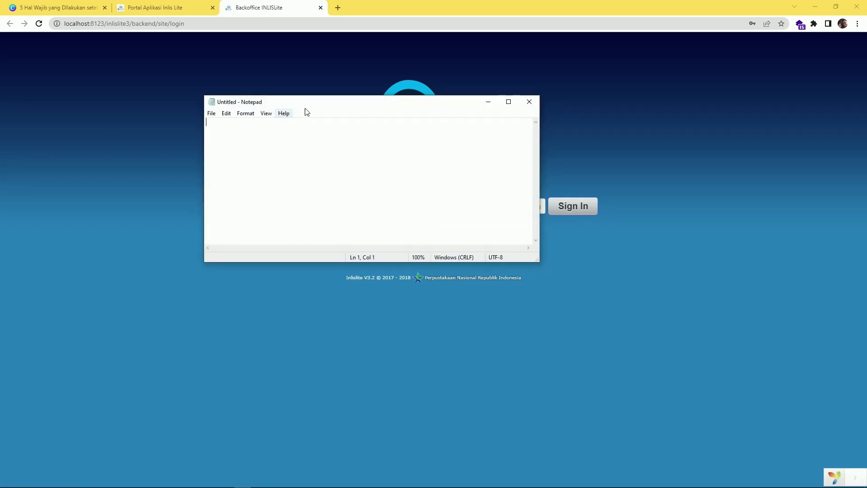
drag(302, 108, 530, 254)
drag(354, 207, 289, 202)
key(ctrl+c)
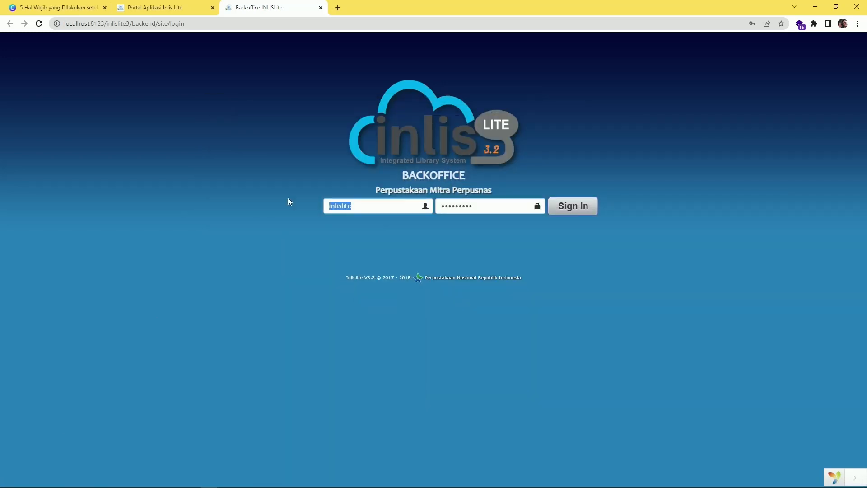
key(alt+Tab)
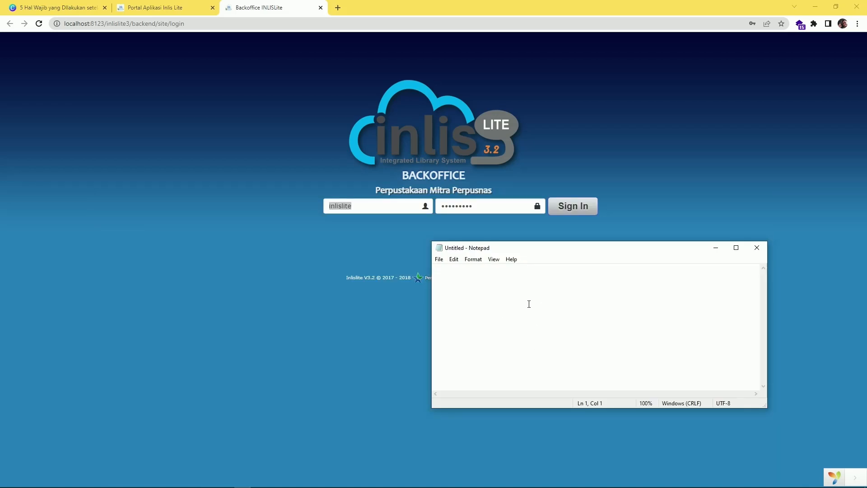
key(ctrl+v)
Label the username in the note, paste the password, and return to the login page
text(username:)
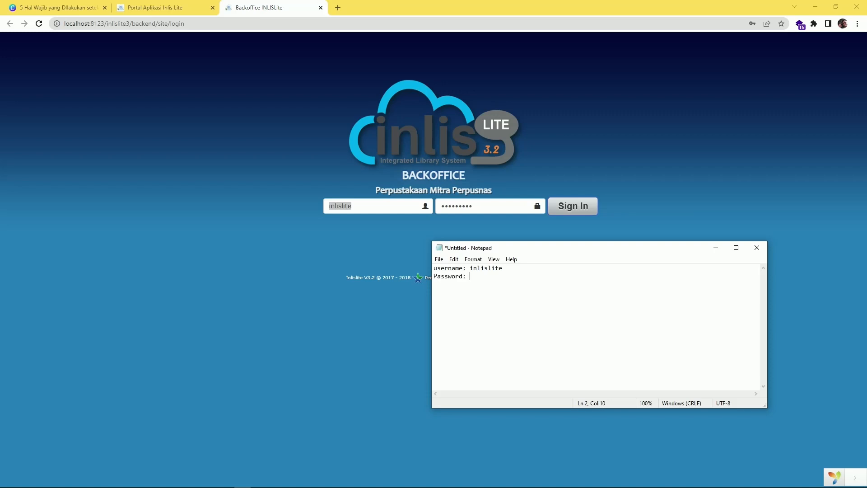
drag(471, 270, 505, 269)
key(ctrl+c)
click(481, 284)
key(ctrl+v)
drag(503, 268, 316, 203)
key(alt+Tab)
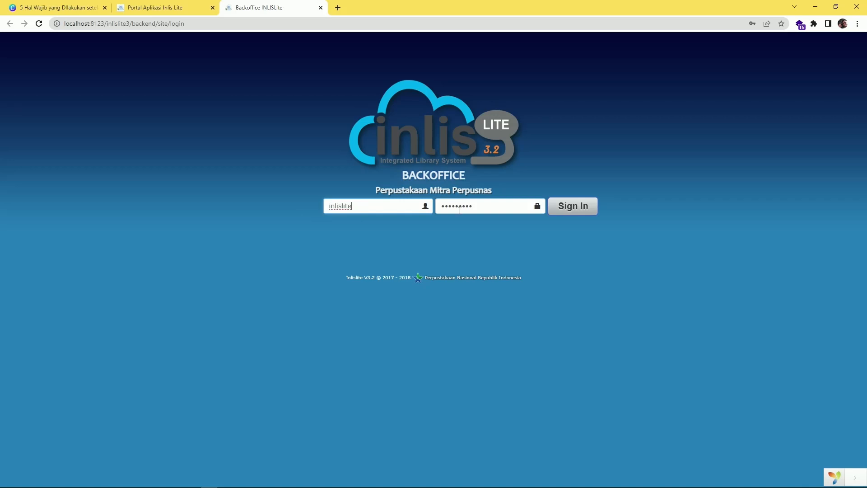
drag(507, 276, 478, 206)
Submit the Backoffice login and dismiss Chrome's offer to save the password
click(457, 201)
click(567, 207)
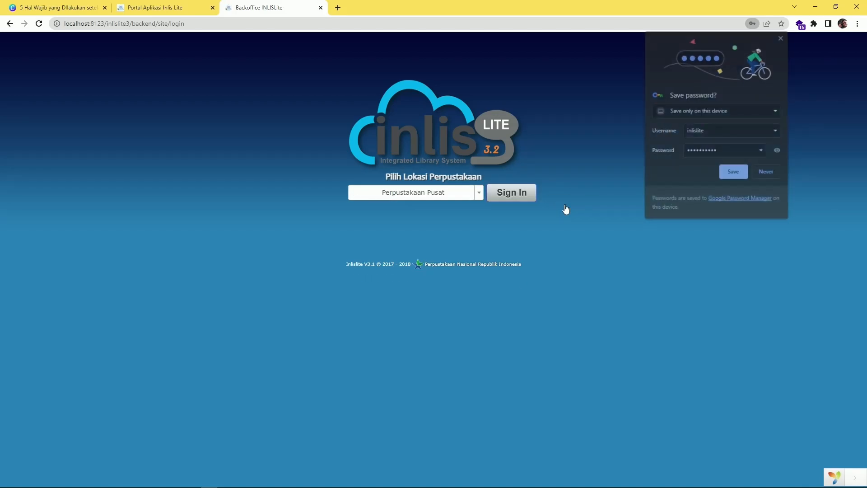
click(243, 481)
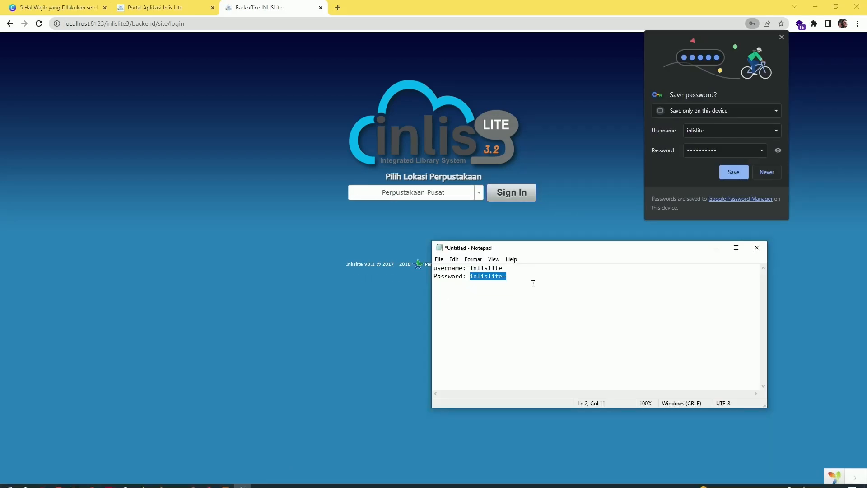
click(716, 248)
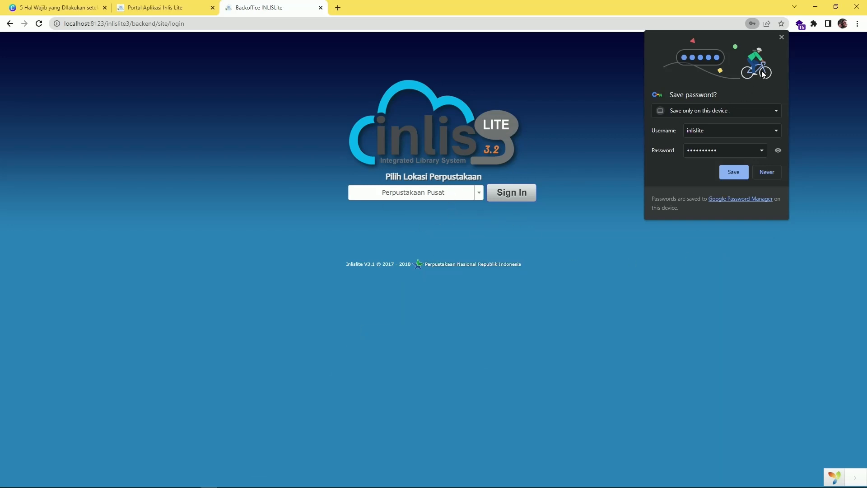
click(782, 36)
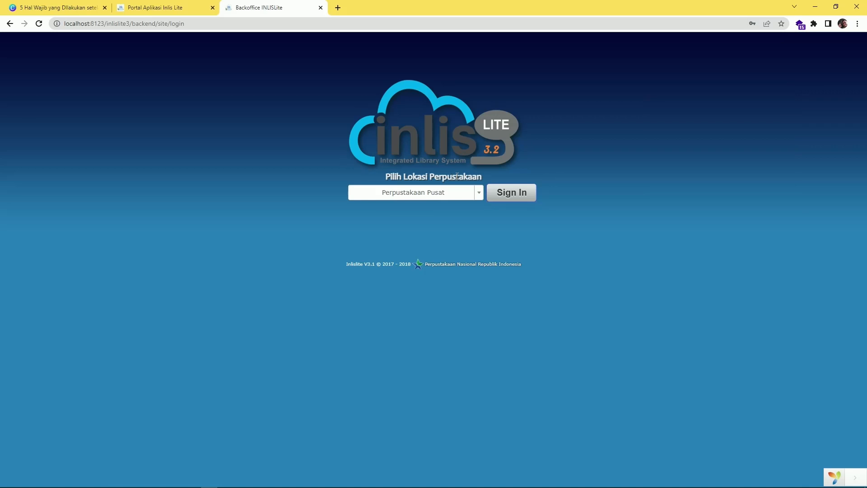
Choose Perpustakaan Pusat as the library location and sign in to the dashboard
click(454, 192)
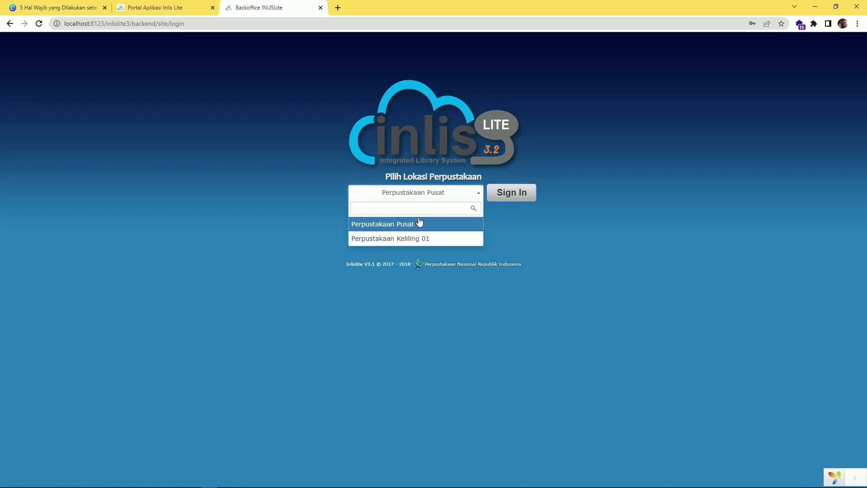
click(479, 193)
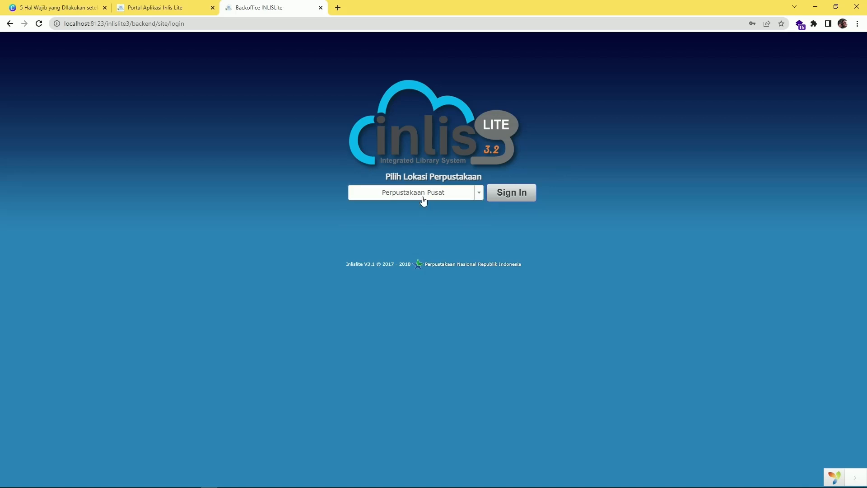
click(424, 201)
click(419, 223)
click(502, 197)
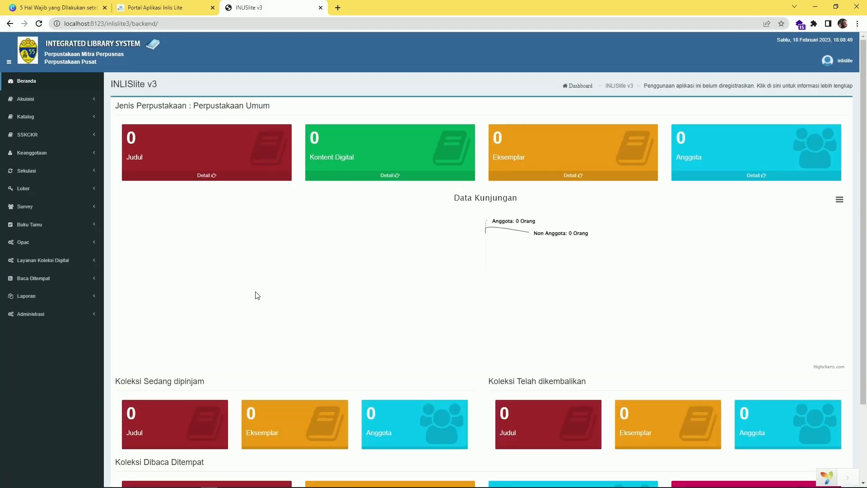
scroll(257, 298, down, 1)
scroll(269, 304, up, 1)
scroll(262, 318, down, 2)
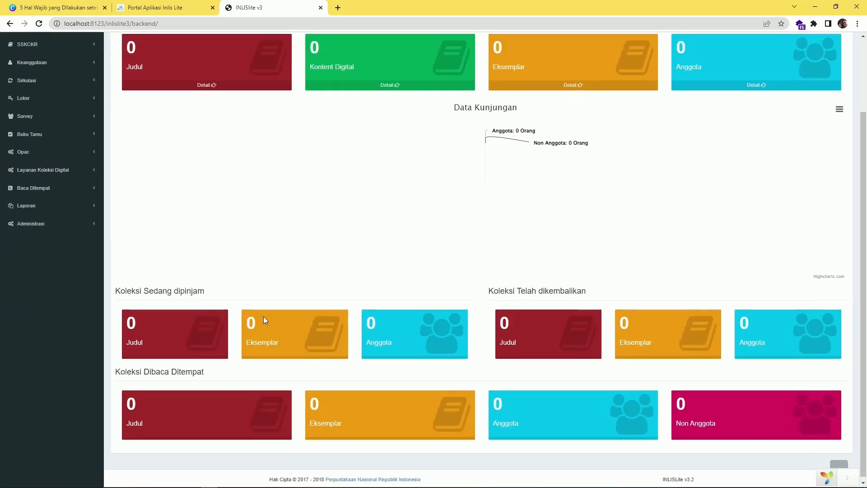
scroll(257, 312, up, 2)
scroll(769, 397, down, 2)
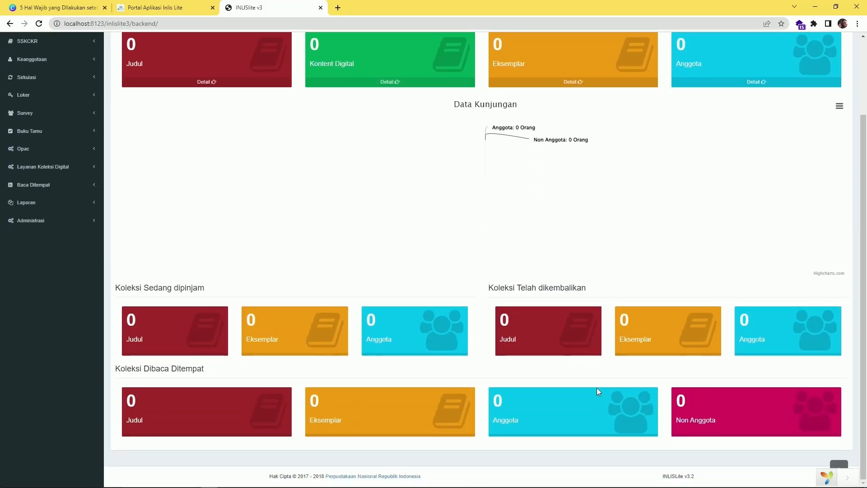
scroll(297, 392, up, 1)
scroll(297, 375, up, 1)
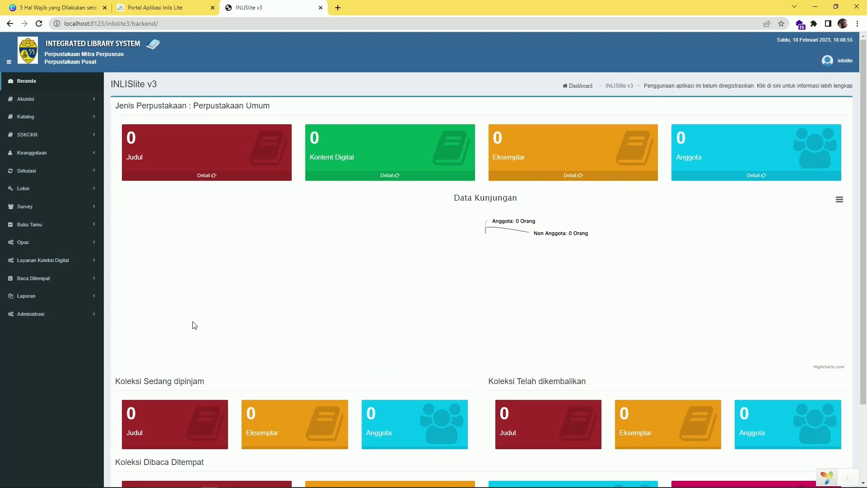
Show the Canva slide full screen briefly, then return to the INLISLite dashboard tab
click(43, 8)
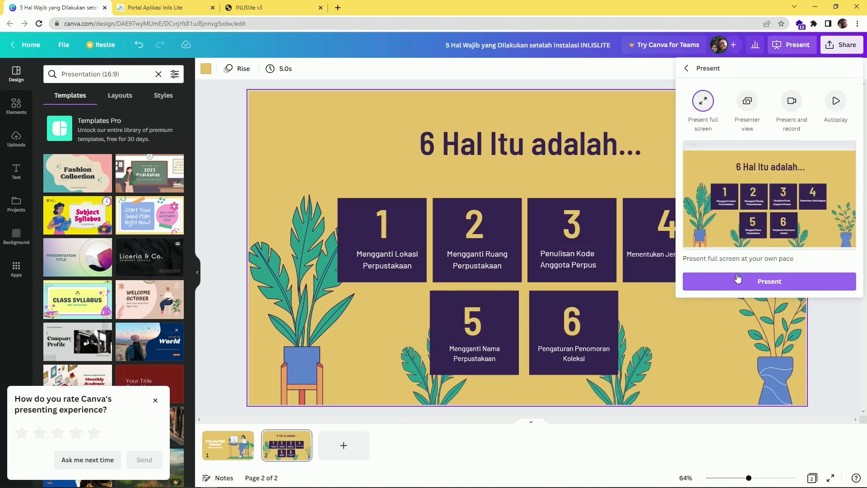
click(737, 289)
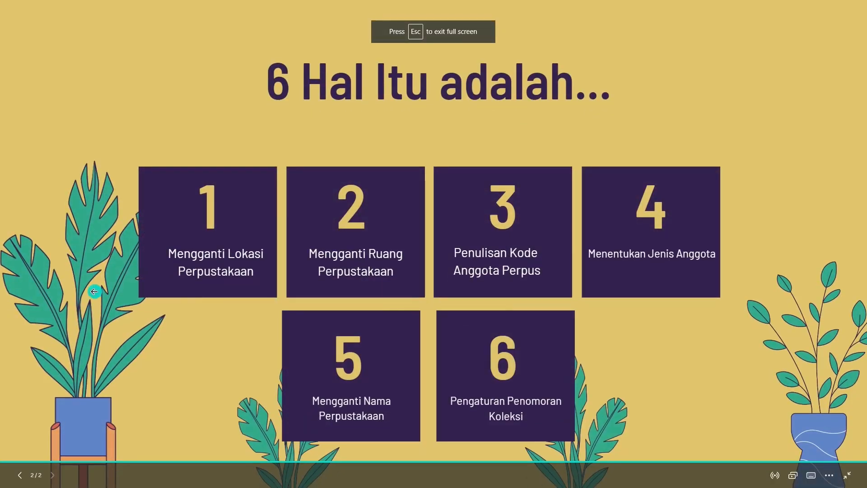
key(alt+Tab)
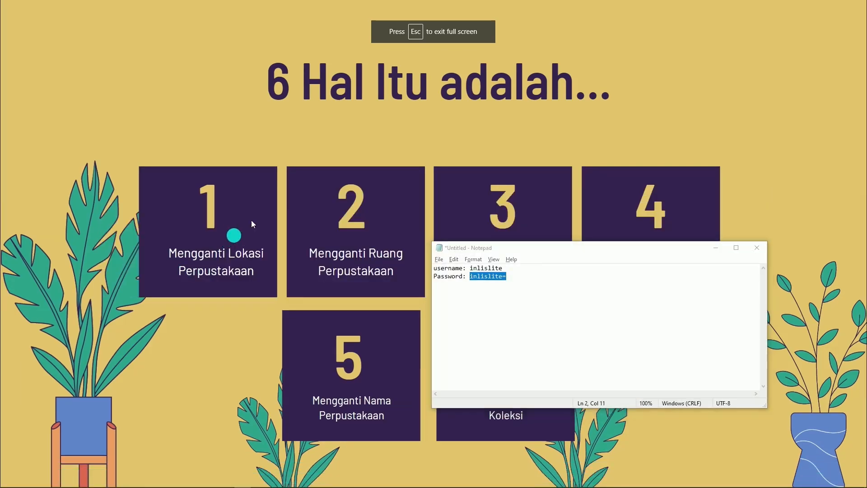
click(252, 222)
key(Escape)
click(140, 9)
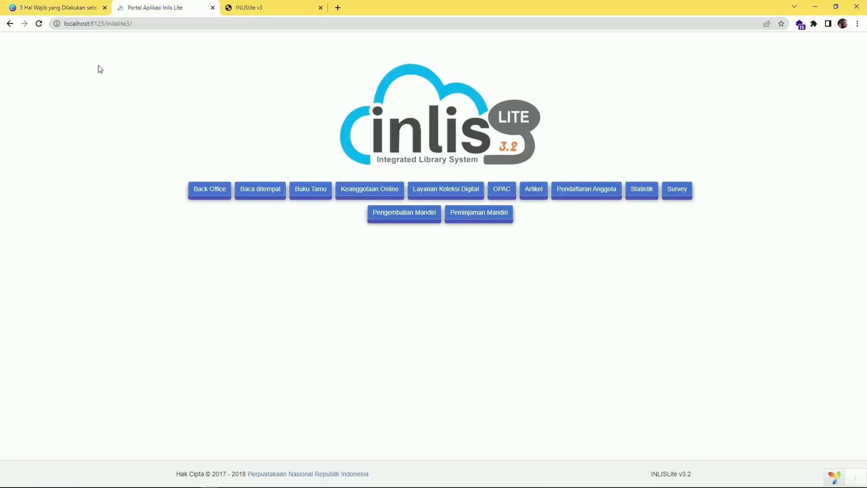
click(235, 8)
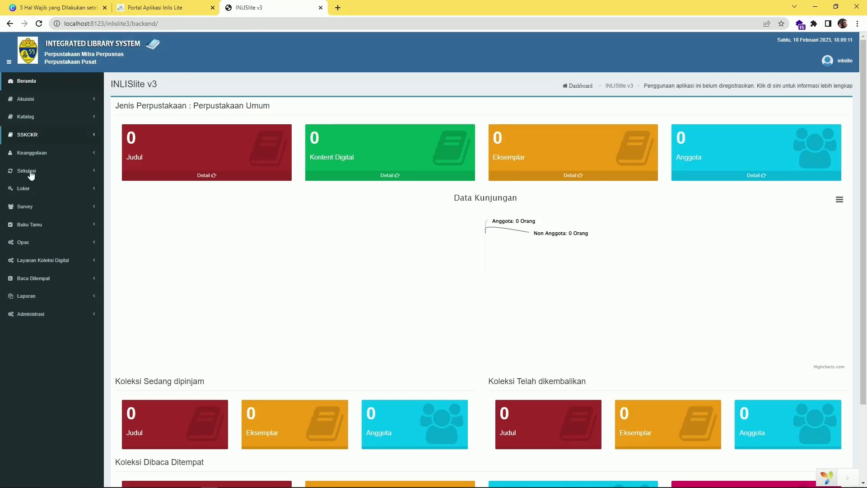
Open Administrasi > Pengaturan Umum > Lokasi Perpustakaan from the sidebar
click(43, 315)
scroll(67, 339, down, 2)
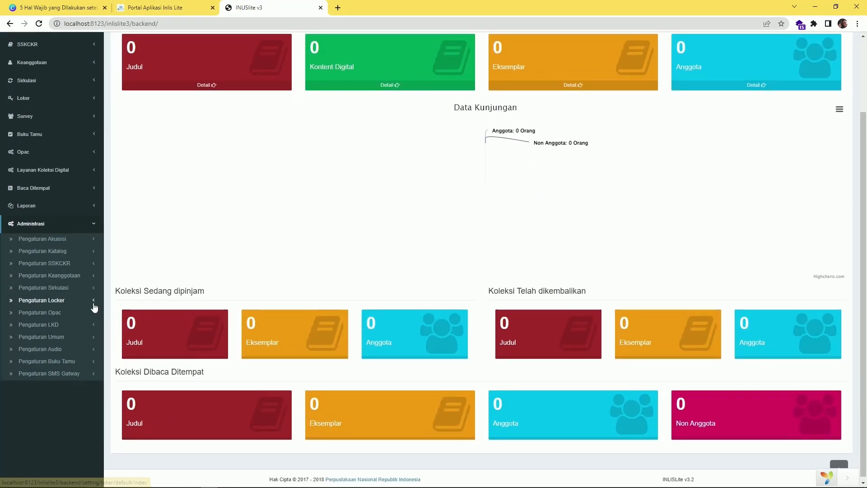
click(68, 313)
click(72, 337)
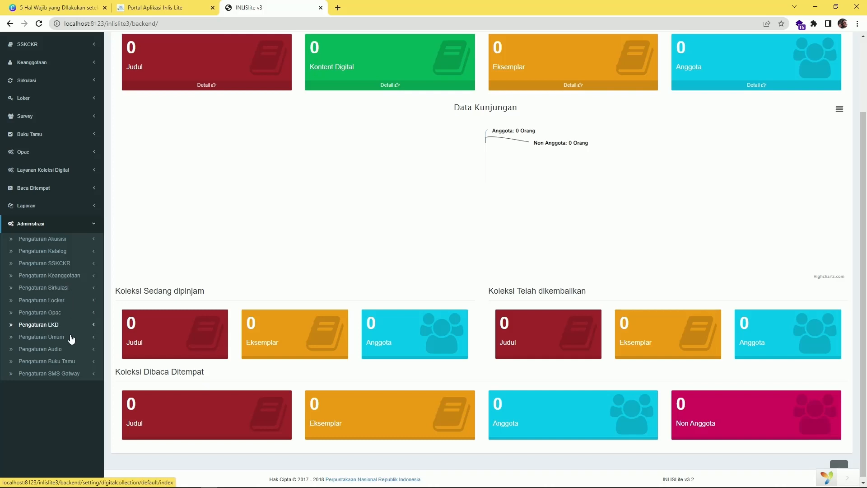
scroll(115, 347, down, 3)
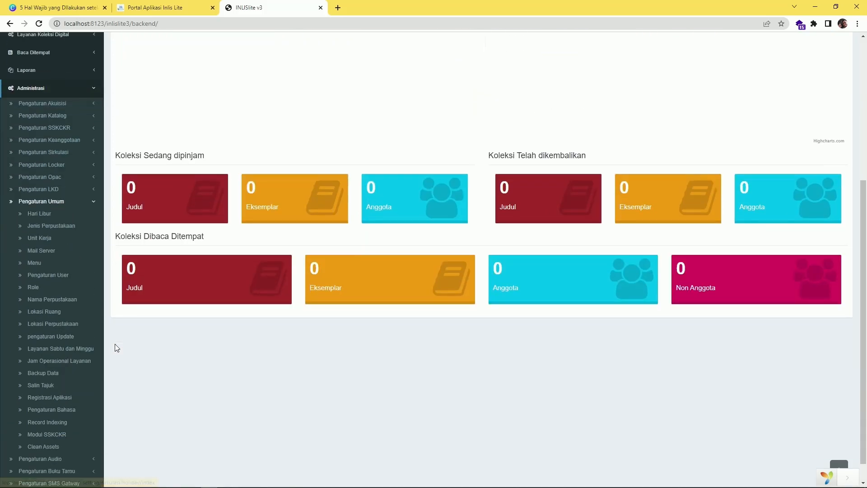
click(51, 326)
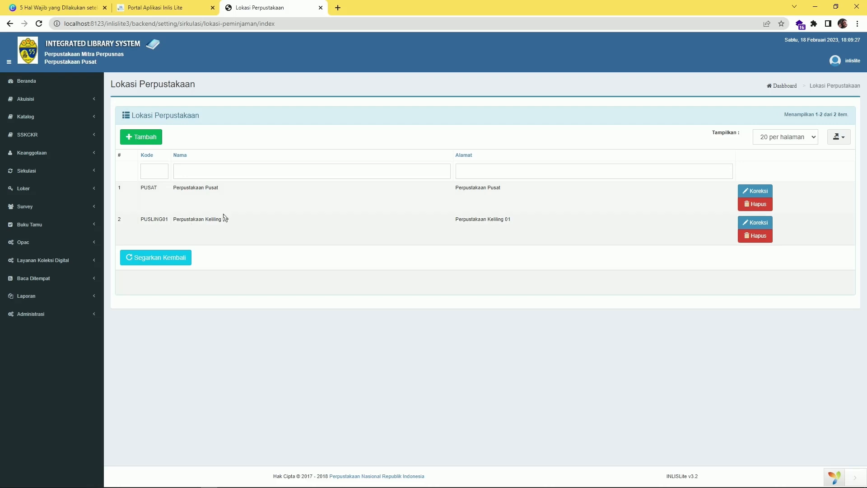
Rename PUSAT to Perpustakaan SDN 05 Pagi, set address Jalan Kalisari Pasar Rebo Jaktim, and save
click(751, 191)
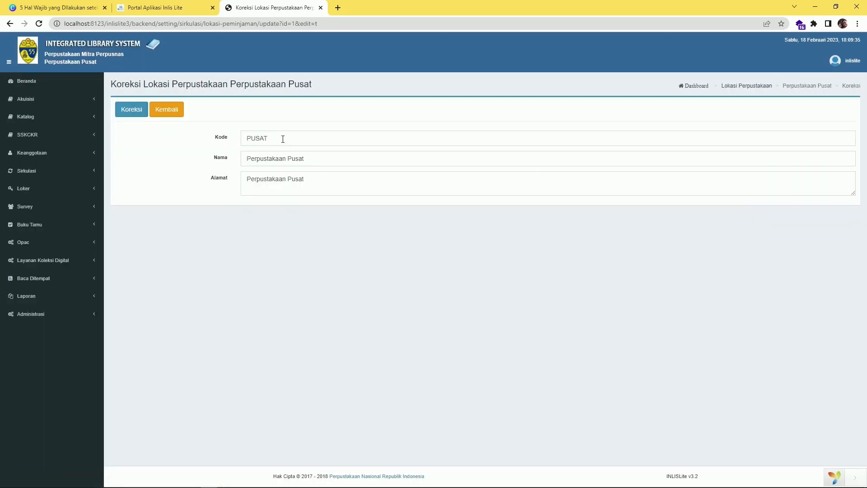
click(297, 159)
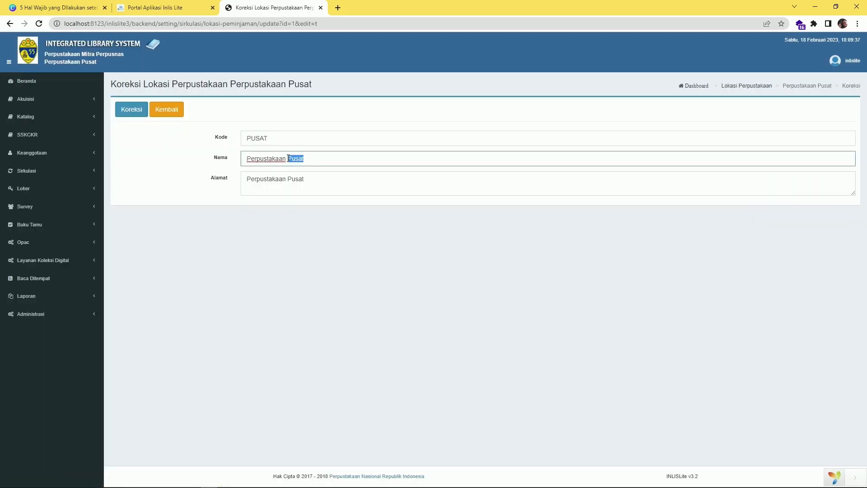
text(SDN 05 Pagi)
key(Tab)
text(Jal)
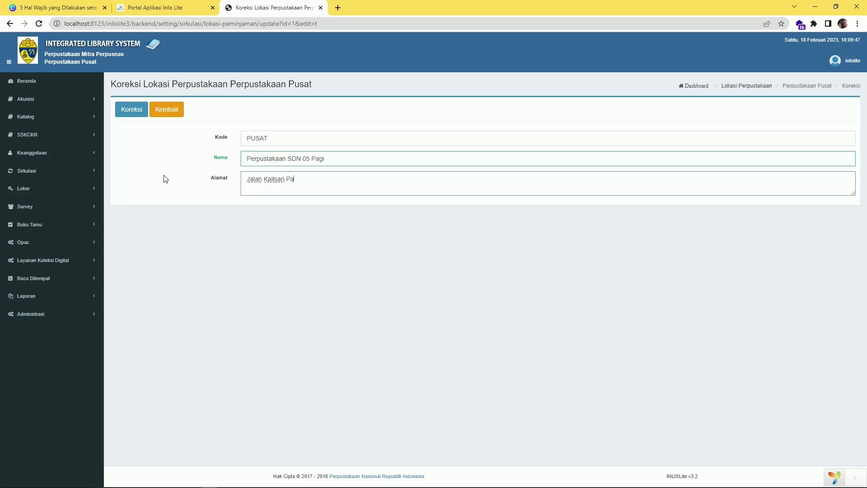
text(an Kalisari Pasar Rebo Jaktim)
click(133, 113)
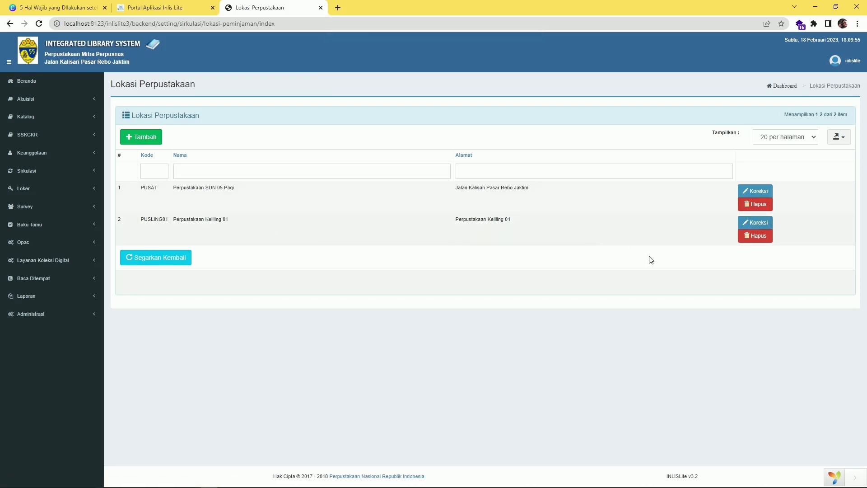
Attempt to delete Perpustakaan Keliling 01, then open and cancel a new-location form
click(755, 236)
click(447, 300)
click(66, 316)
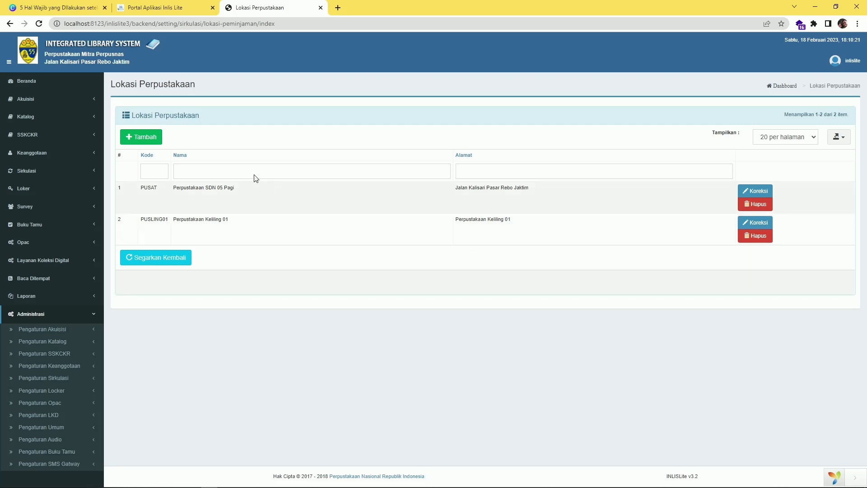
click(142, 137)
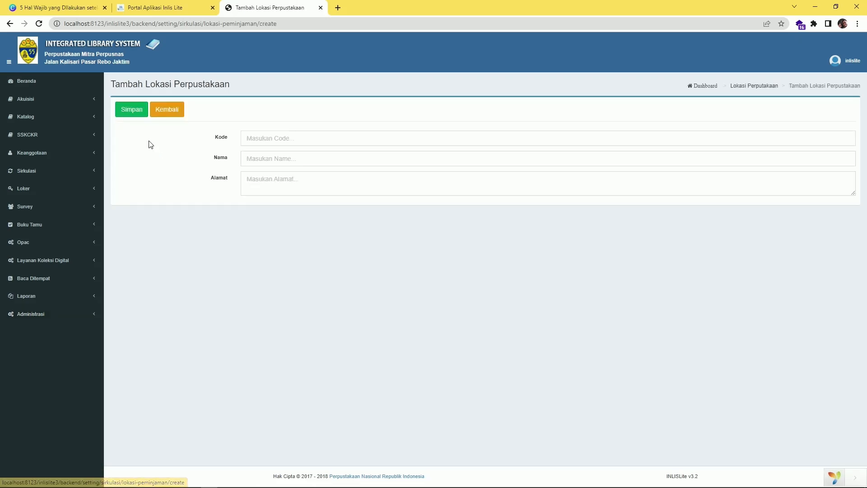
click(298, 142)
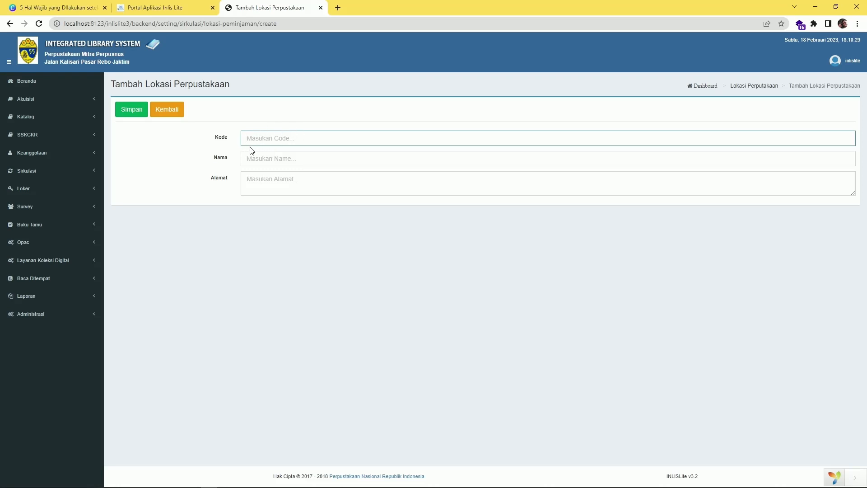
click(258, 159)
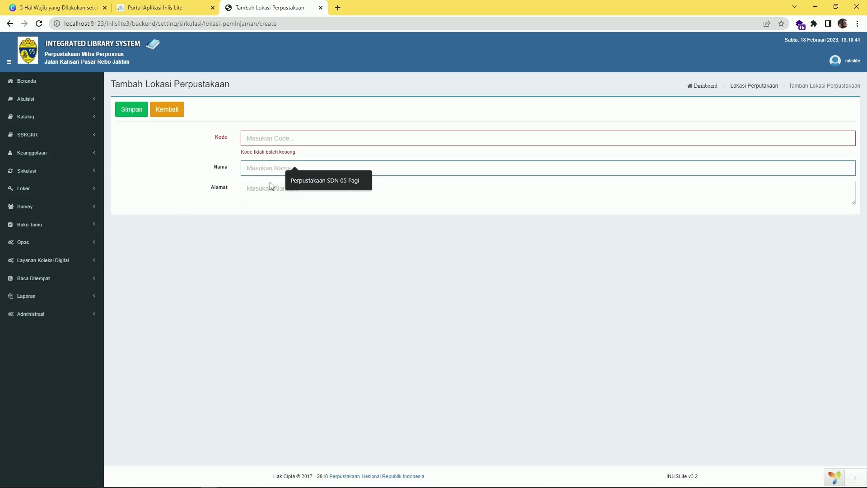
click(172, 114)
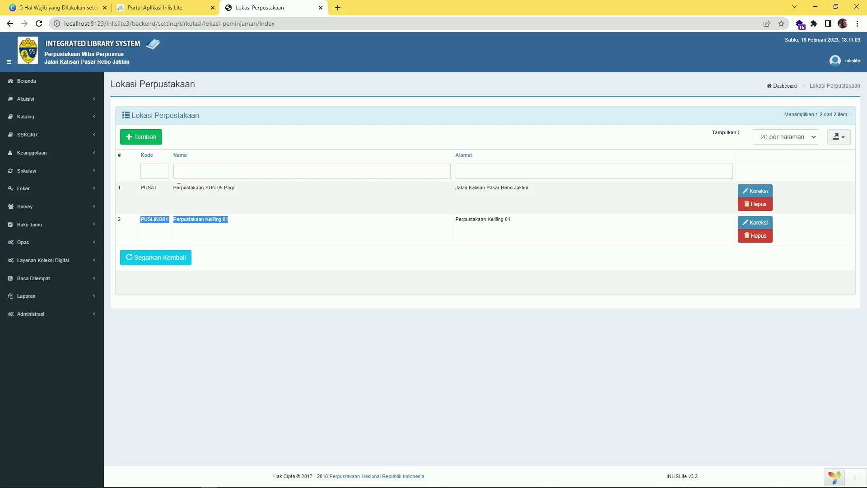
Review the Perpustakaan SDN 05 Pagi entry and expand the Administrasi menu
drag(174, 187, 250, 192)
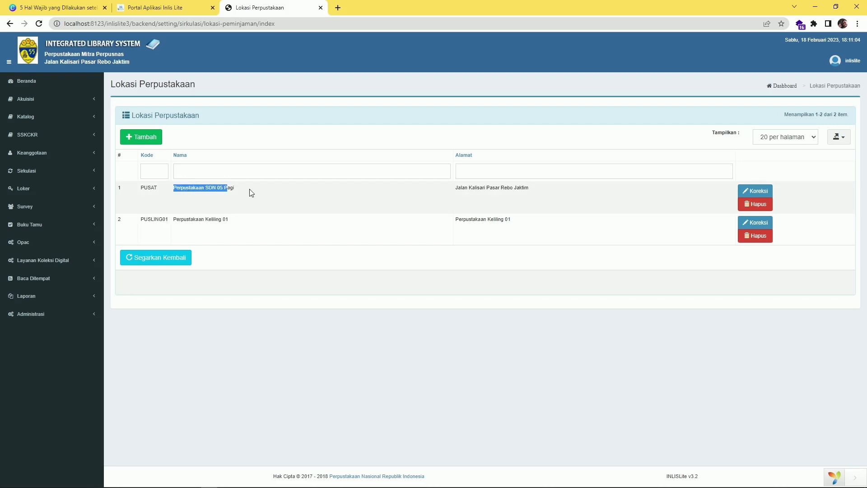
click(88, 312)
click(54, 8)
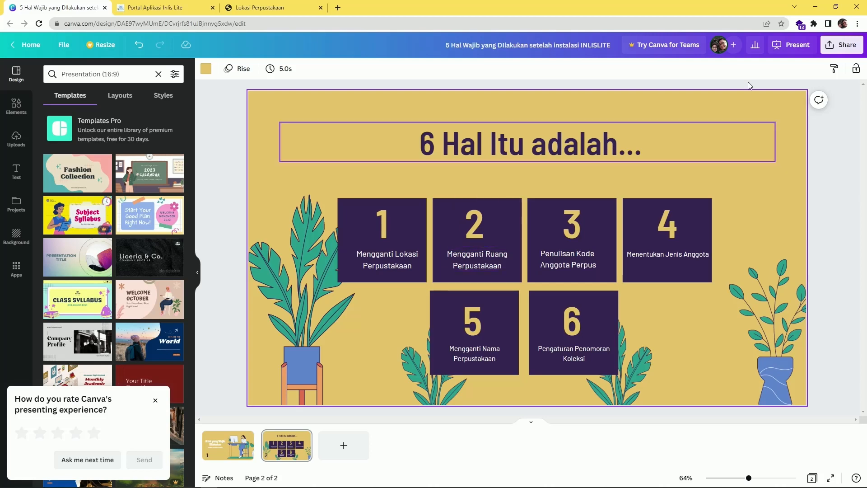
click(181, 8)
click(280, 8)
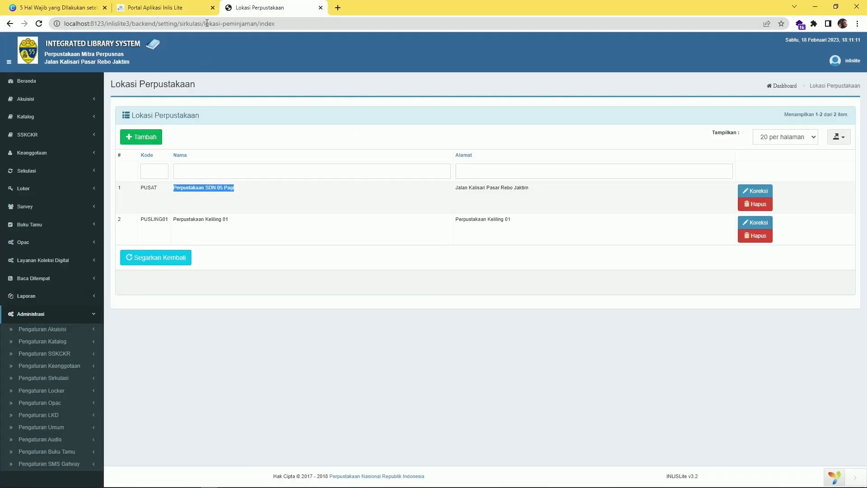
Open the Lokasi Ruang room list under Administrasi > Pengaturan Umum
click(212, 8)
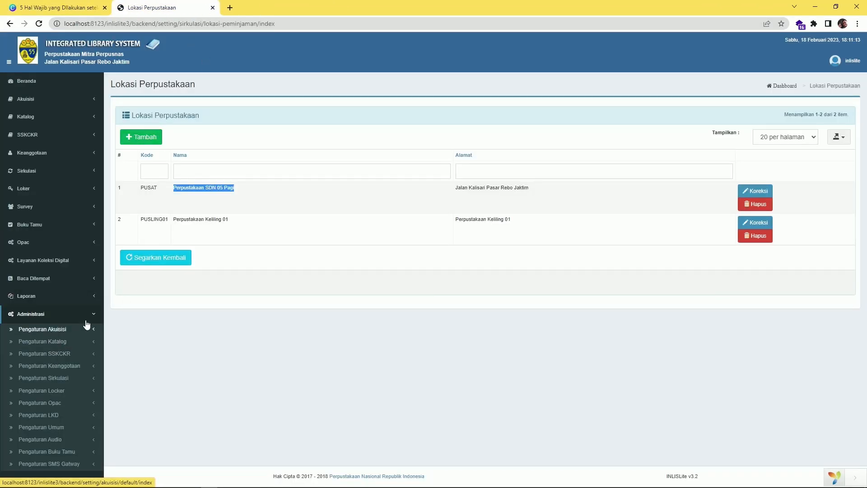
click(67, 314)
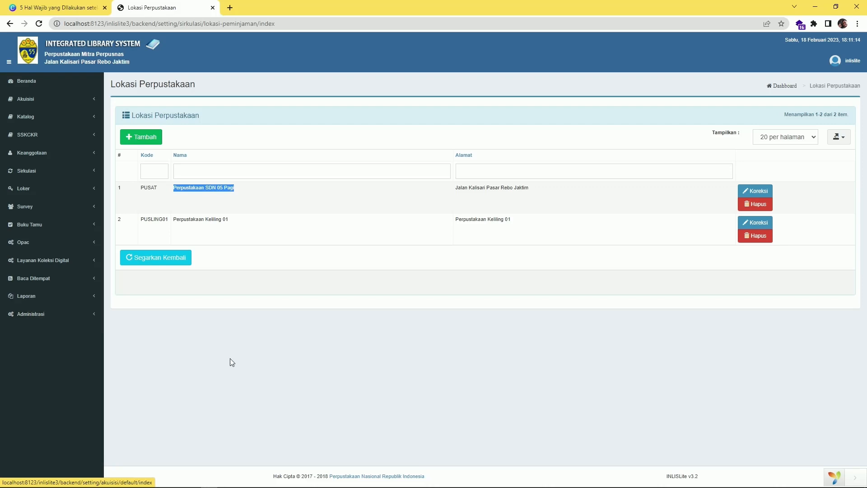
click(61, 316)
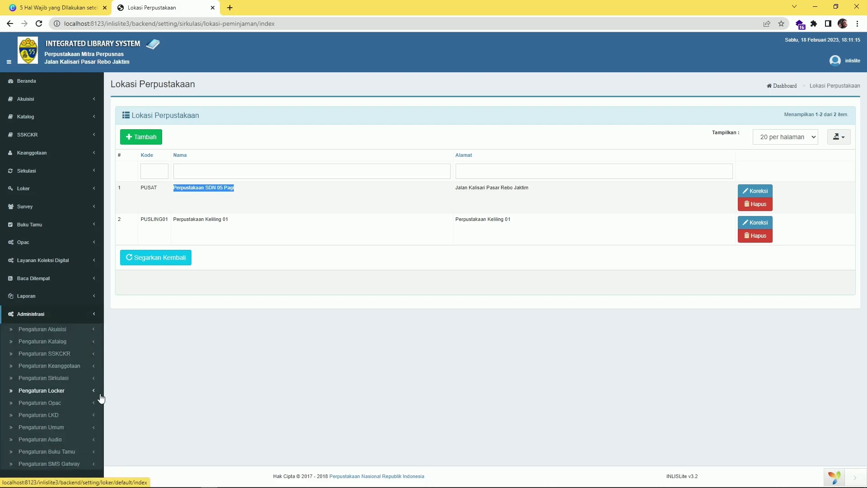
click(65, 428)
scroll(122, 388, down, 3)
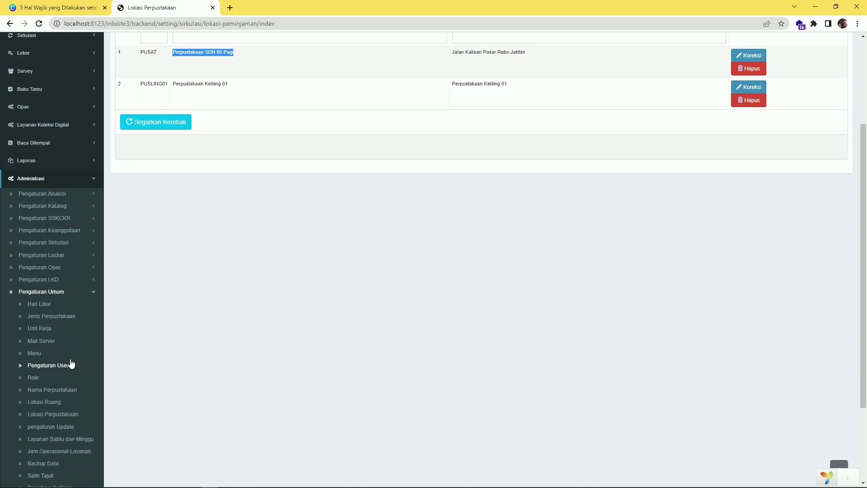
click(48, 402)
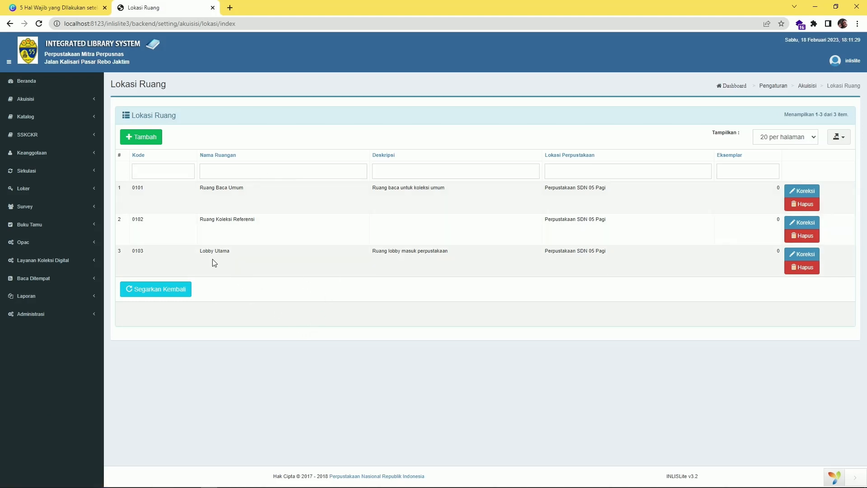
Delete rooms Lobby Utama and Ruang Koleksi Referensi, keeping only 0101 Ruang Baca Umum
click(802, 267)
click(468, 300)
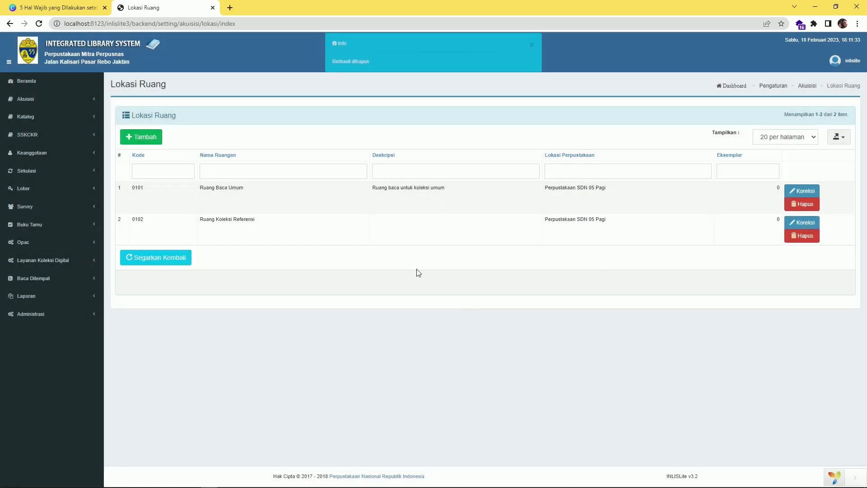
click(802, 235)
click(463, 297)
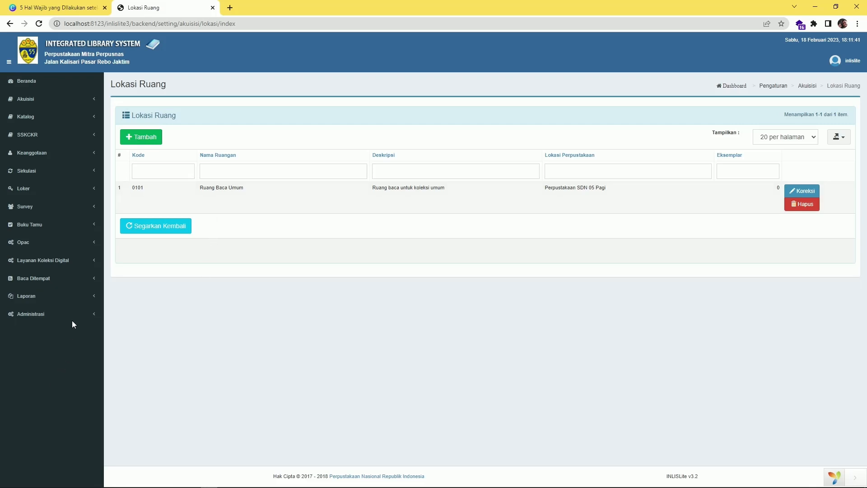
click(810, 196)
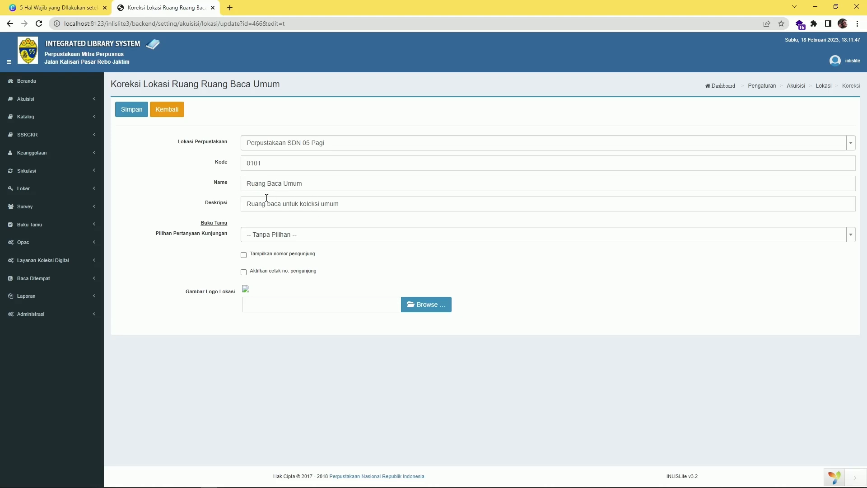
click(159, 110)
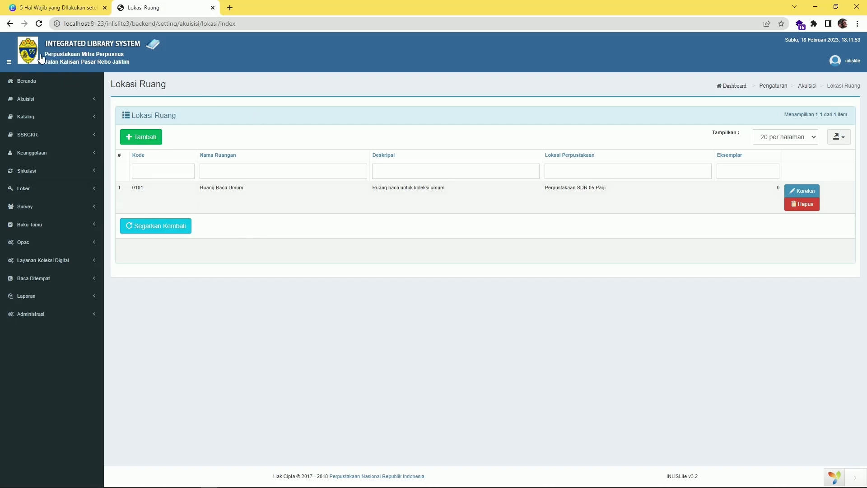
click(52, 9)
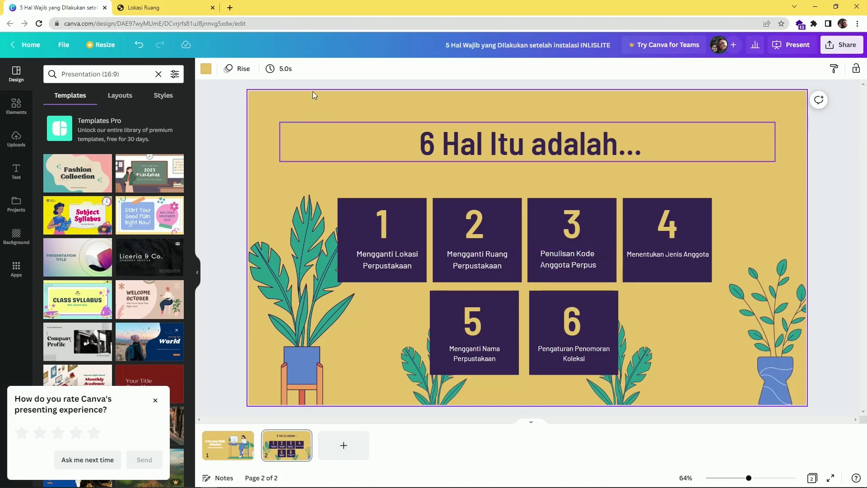
click(180, 5)
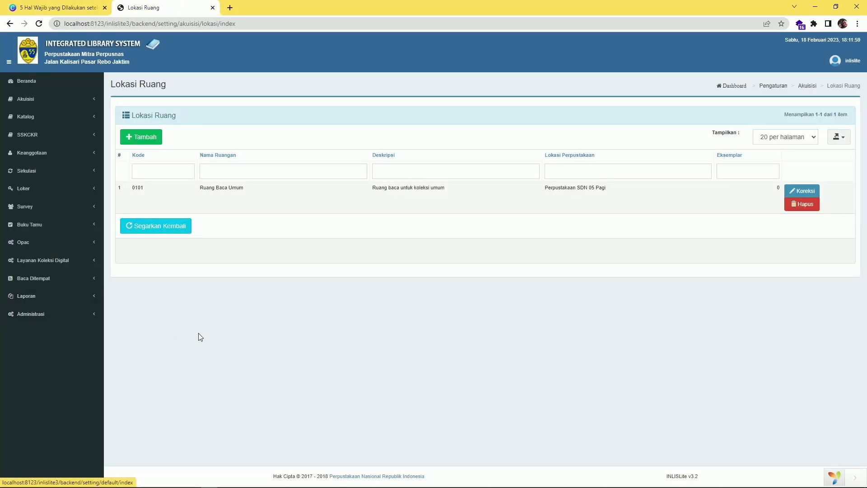
Open Administrasi > Pengaturan Keanggotaan > Entri Keanggotaan
click(70, 319)
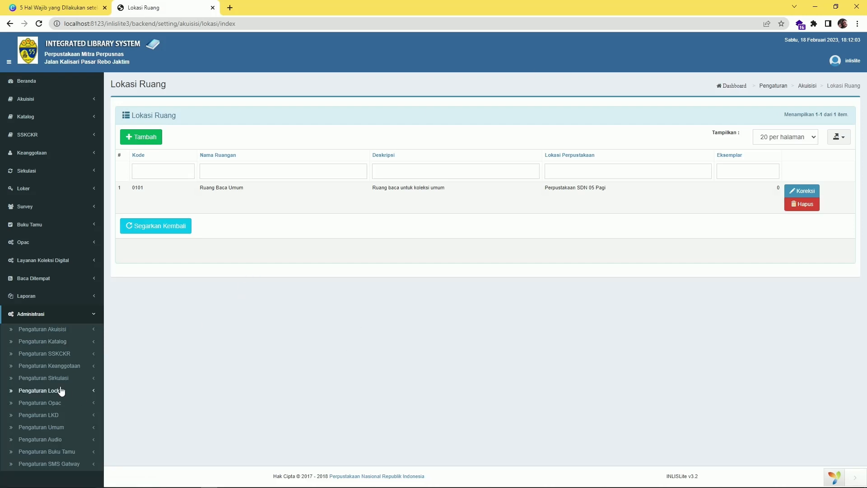
click(45, 372)
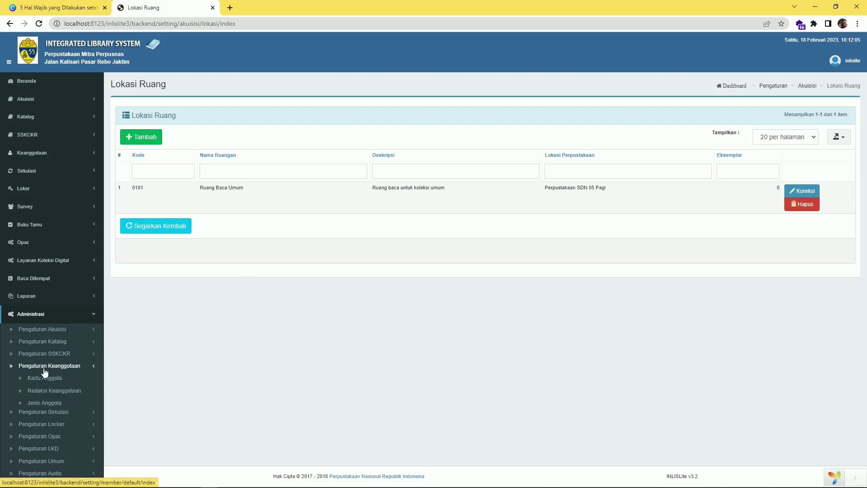
scroll(94, 367, down, 3)
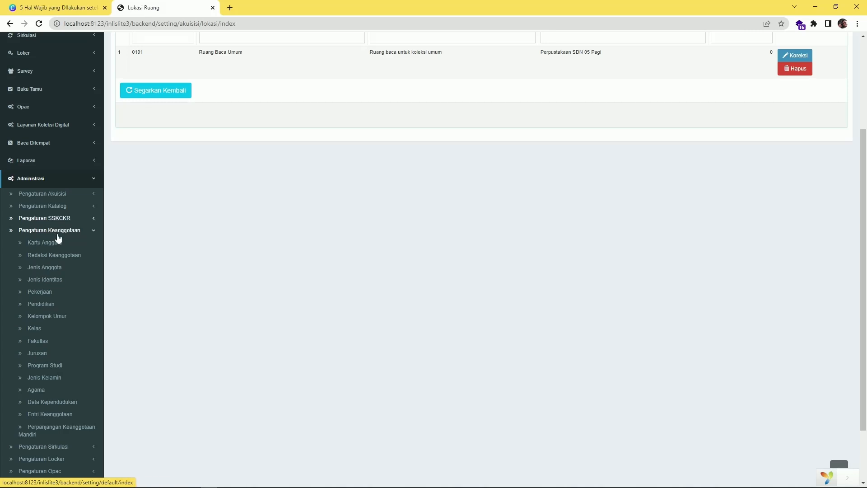
click(62, 416)
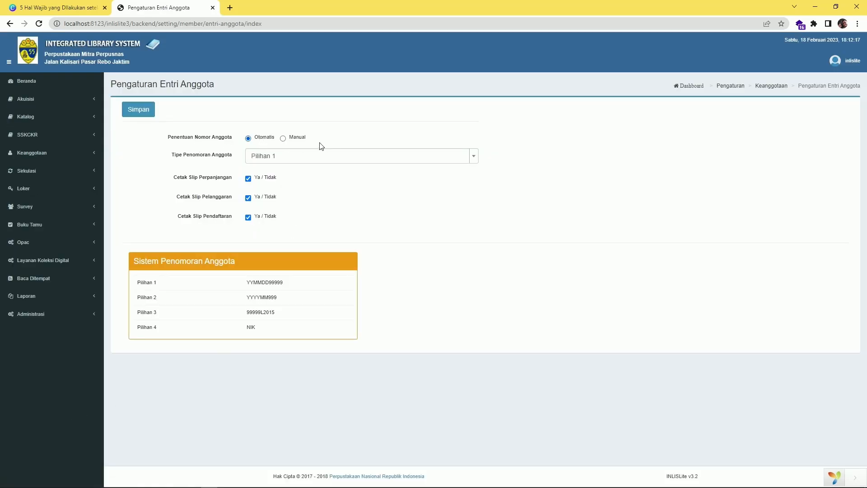
Toggle member numbering between Manual and automatic and inspect the Pilihan 1 numbering pattern
click(283, 138)
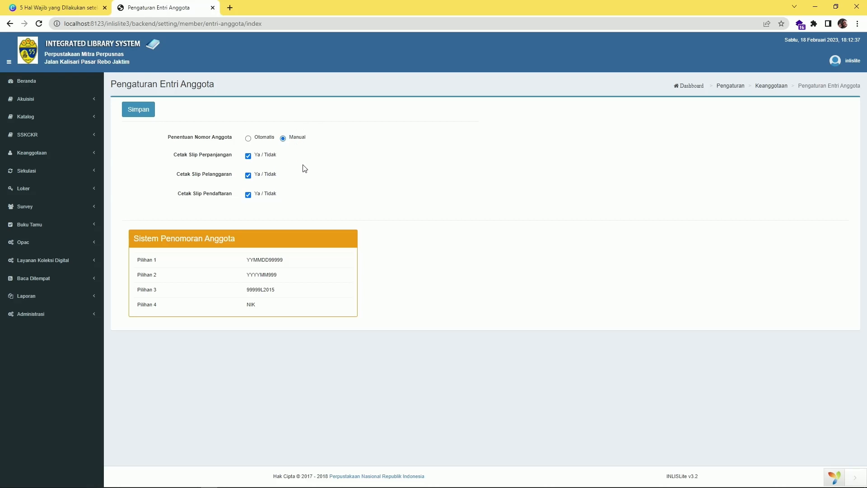
click(249, 139)
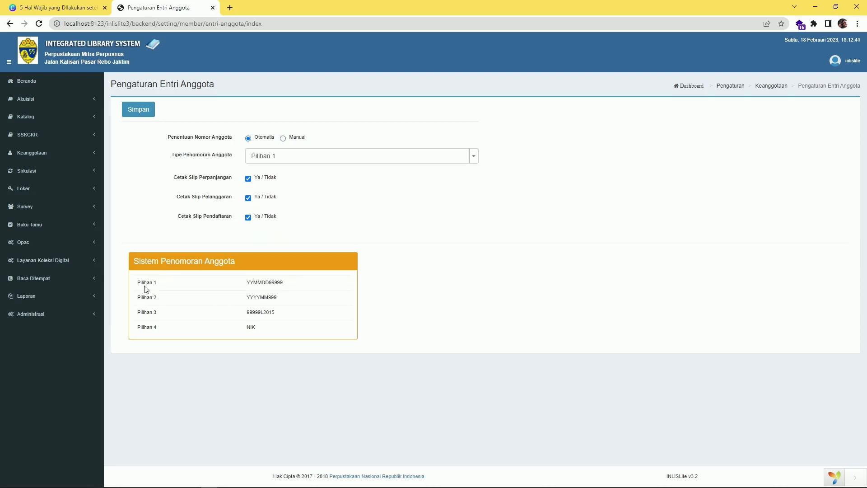
mouse_move(254, 284)
mouse_down()
mouse_move(292, 285)
mouse_move(252, 284)
mouse_move(263, 285)
mouse_up()
click(248, 284)
click(271, 282)
drag(269, 282, 283, 307)
click(386, 230)
Select Manual for Penentuan Nomor Anggota and save it with Simpan
click(287, 142)
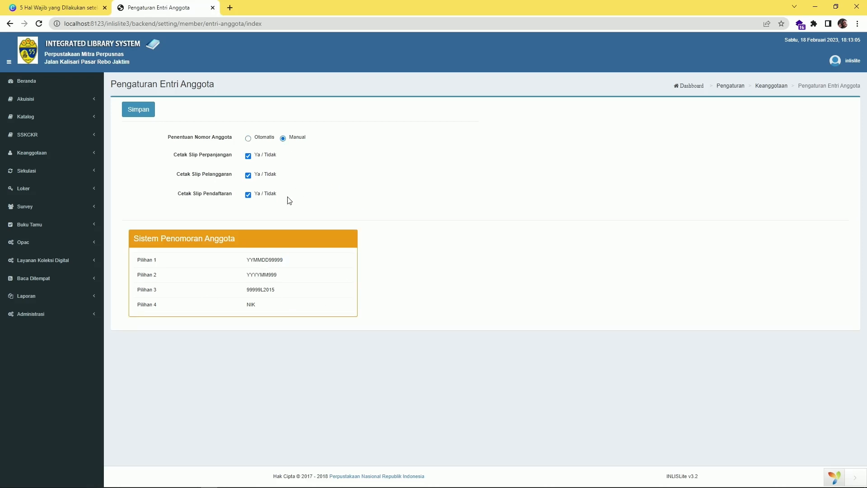
click(142, 110)
click(83, 9)
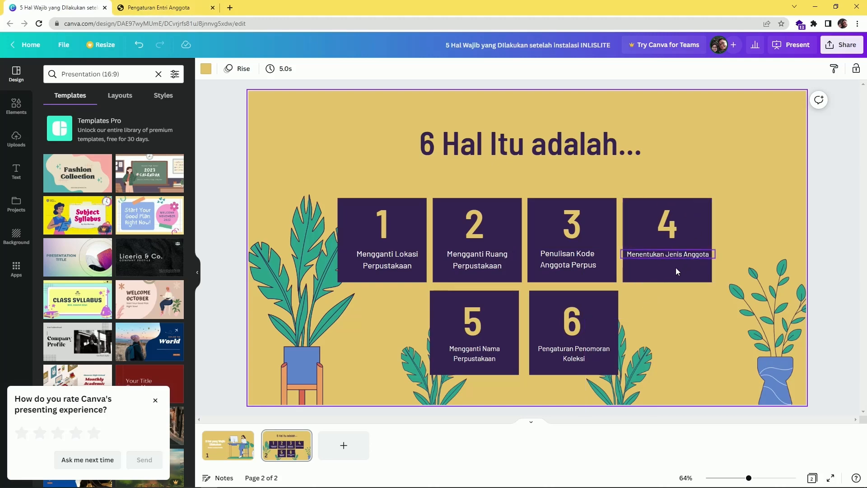
click(175, 5)
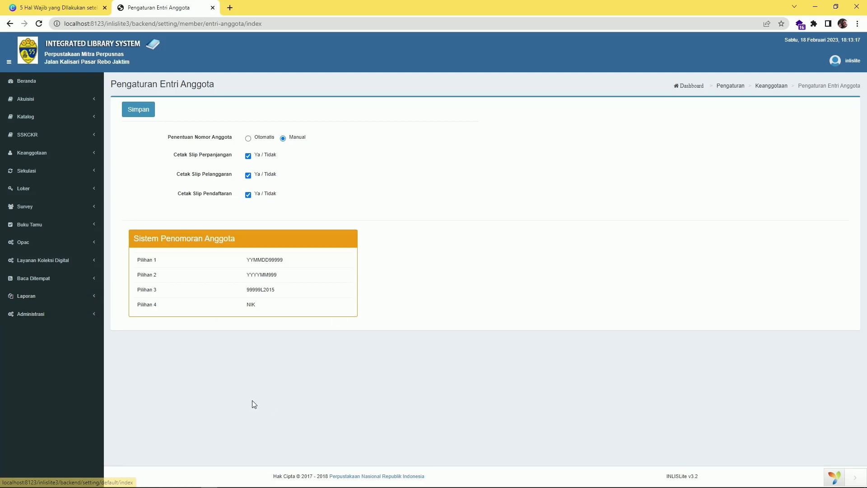
Open the Jenis Anggota member-type list under Administrasi's membership settings
click(77, 315)
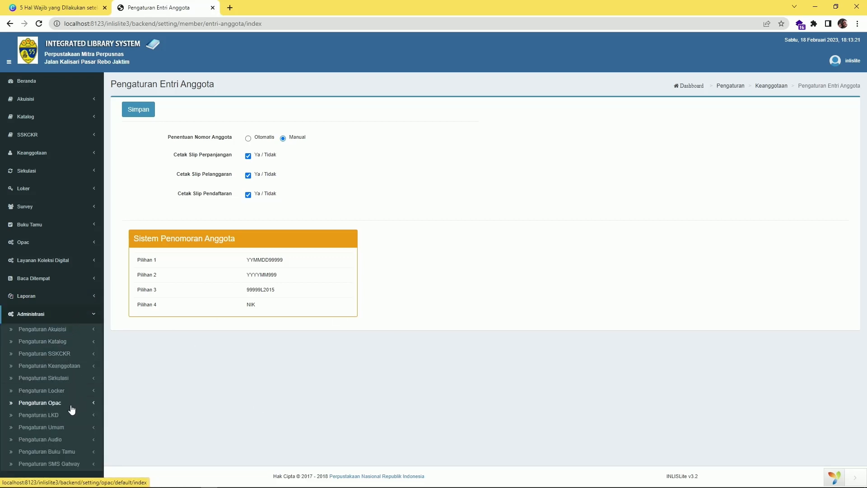
click(73, 370)
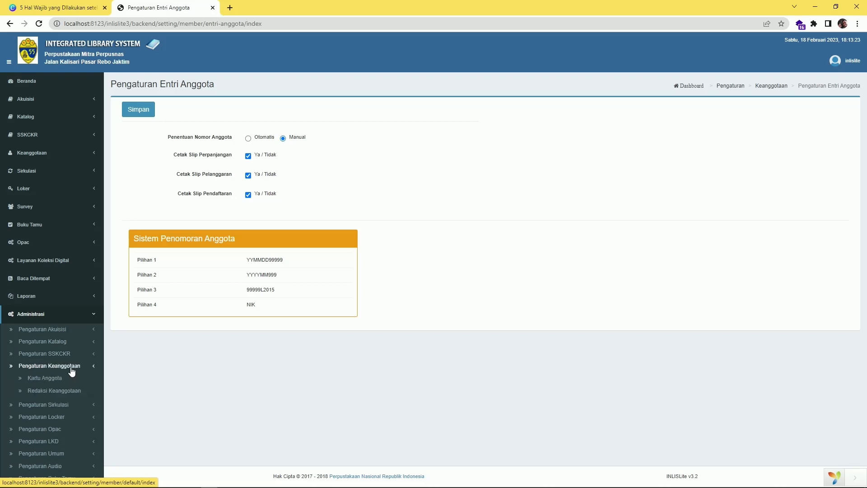
scroll(373, 277, down, 2)
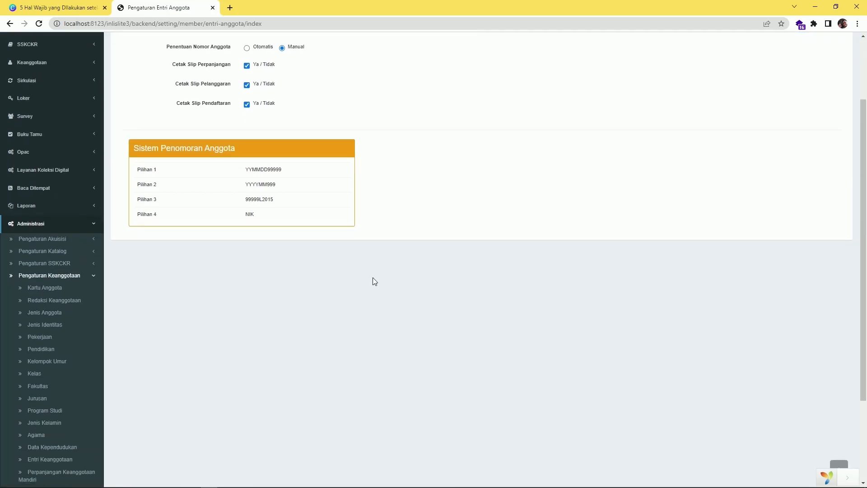
click(50, 318)
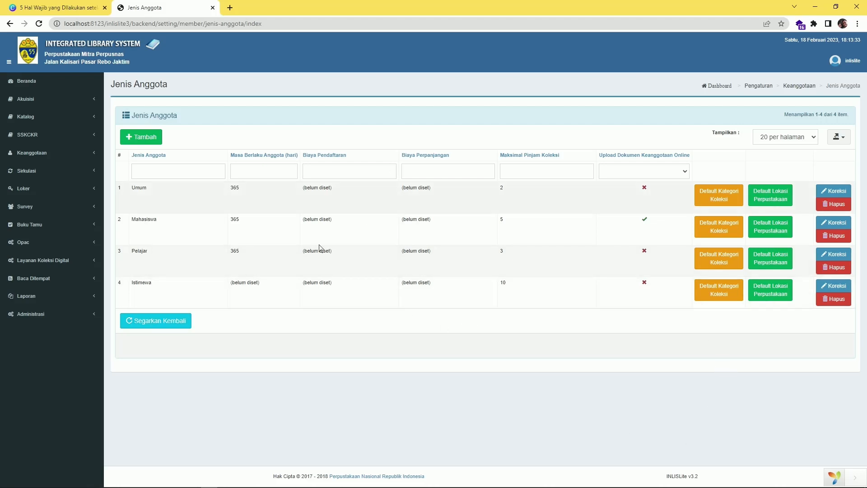
Delete the Istimewa and Mahasiswa member types, confirming each deletion
click(838, 300)
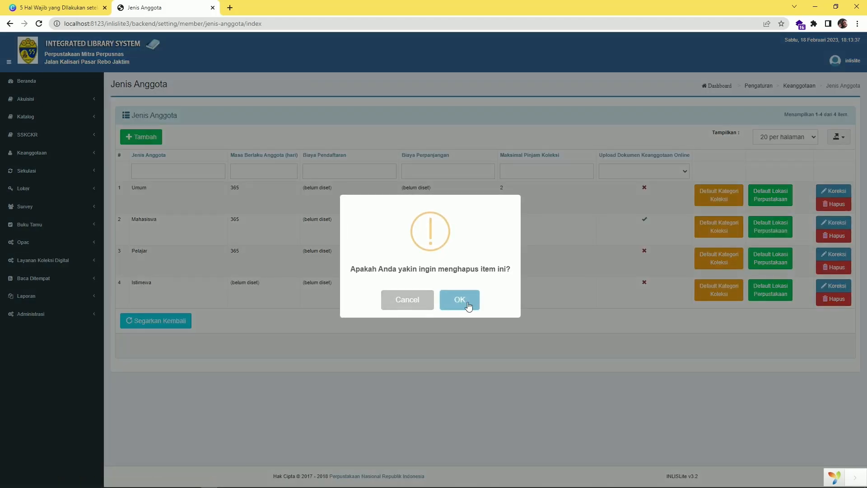
click(459, 300)
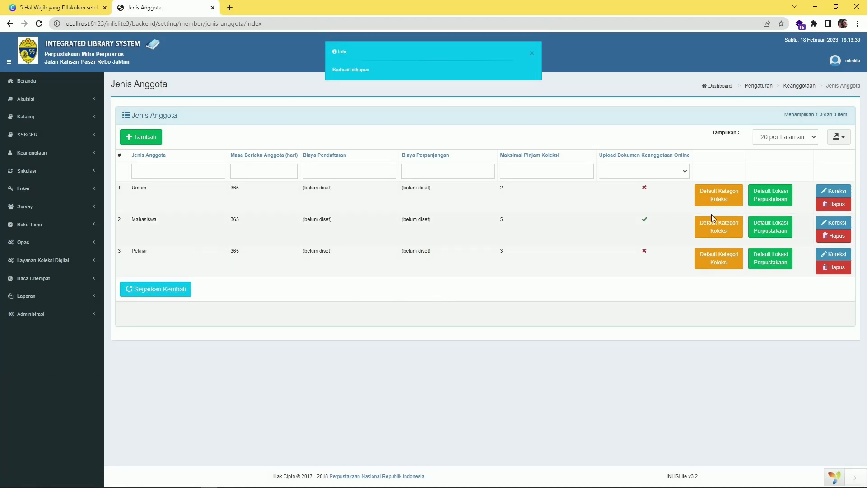
click(831, 236)
click(471, 300)
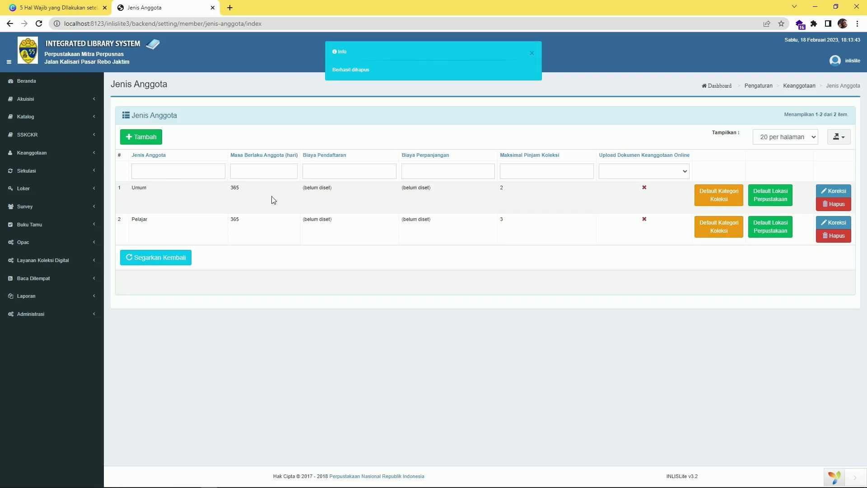
Rename the Umum member type to Guru and set its borrowing limit to 10 items
click(827, 193)
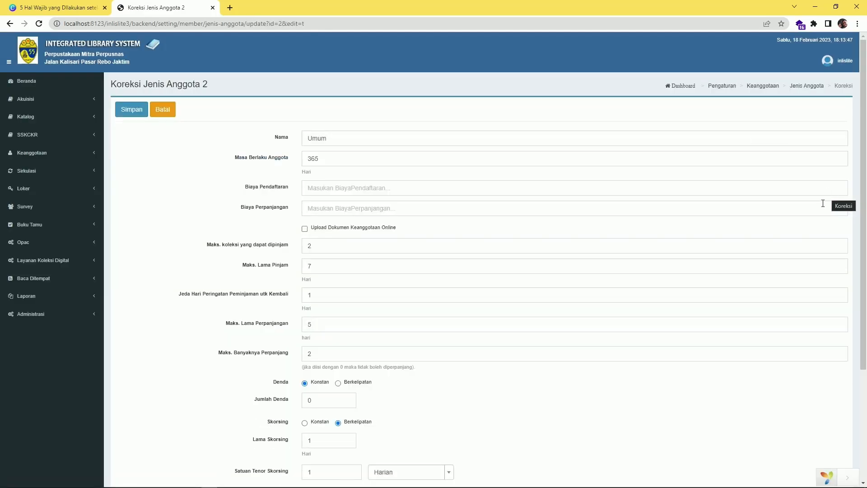
drag(335, 138, 262, 132)
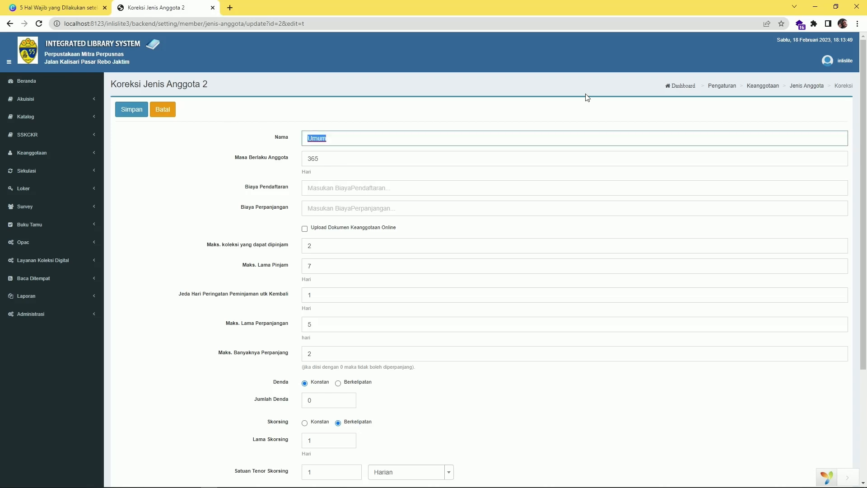
text(Guru)
scroll(357, 190, down, 3)
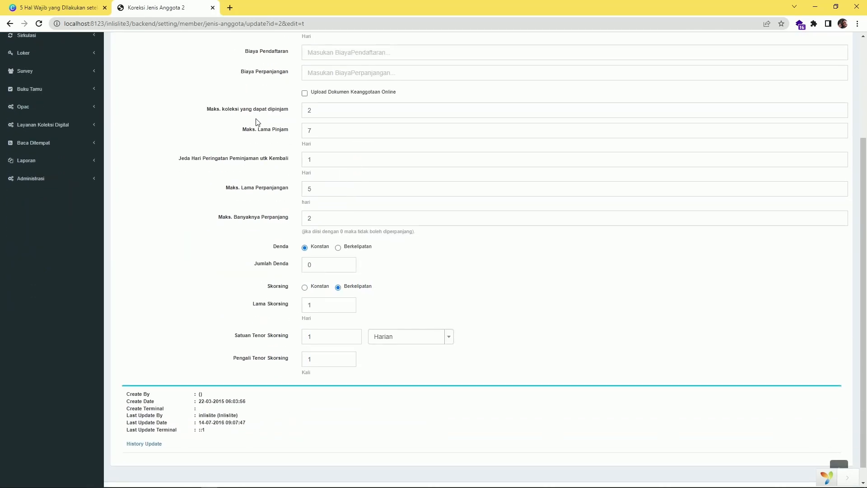
click(322, 111)
key(ctrl+a)
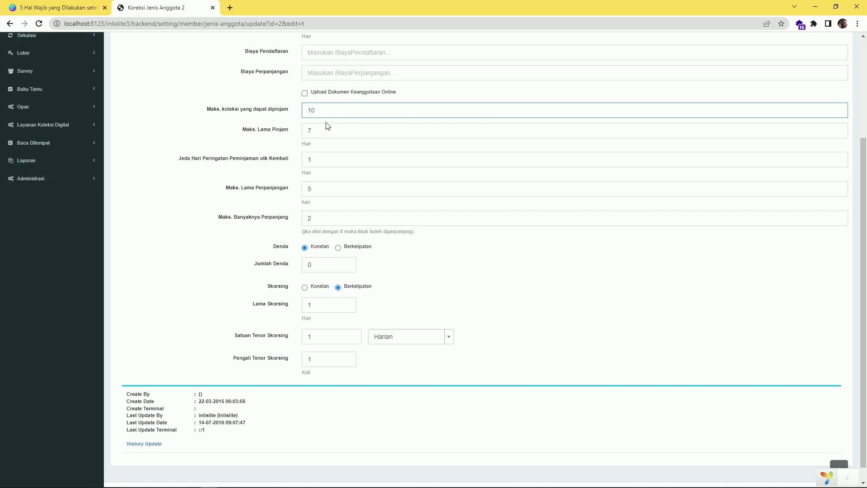
key(Tab)
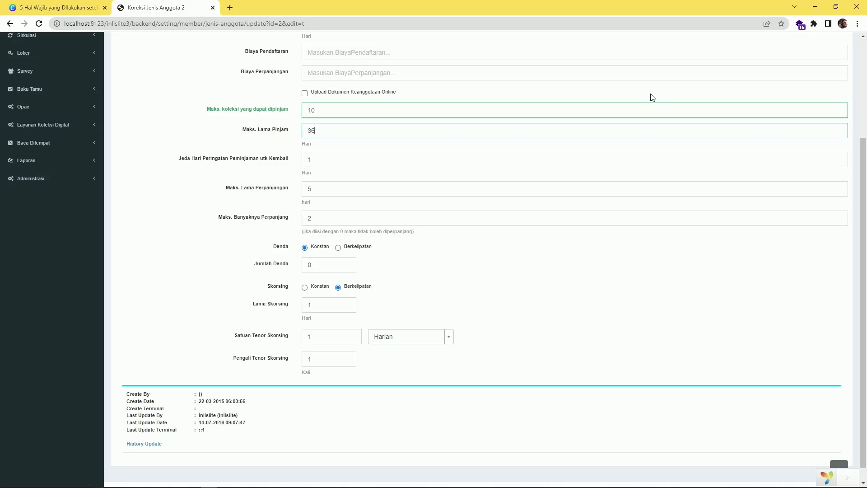
Give Guru 365-day loans, a 1-day extension period and 1 extension allowed
scroll(375, 219, down, 1)
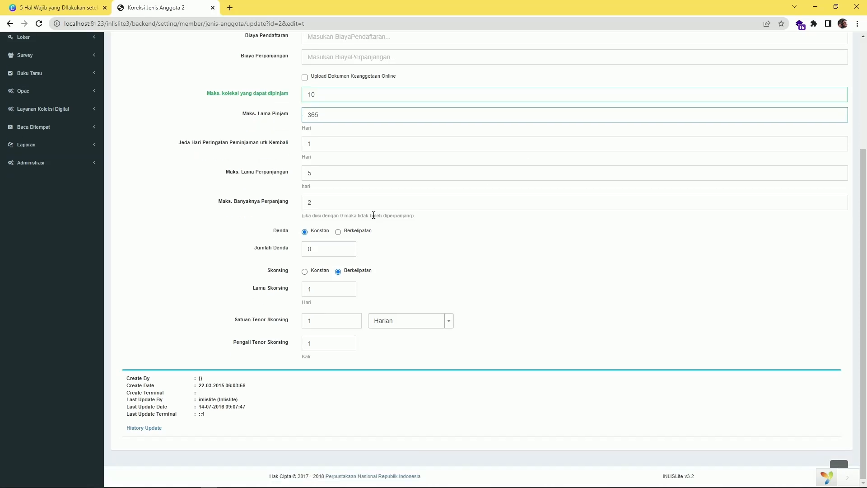
drag(314, 180, 556, 171)
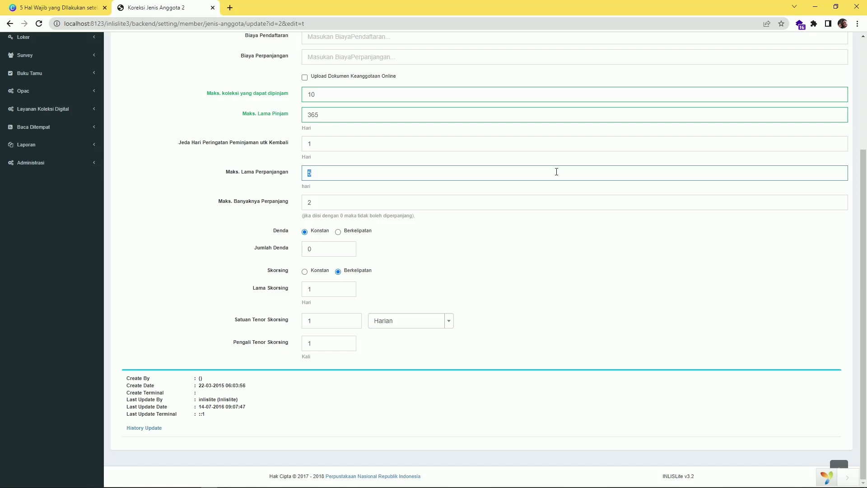
text(1)
double_click(324, 202)
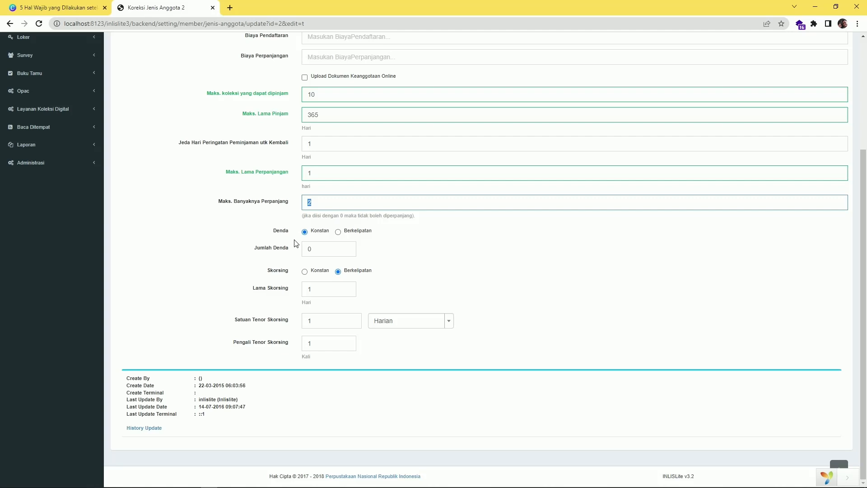
text(1)
scroll(312, 314, up, 4)
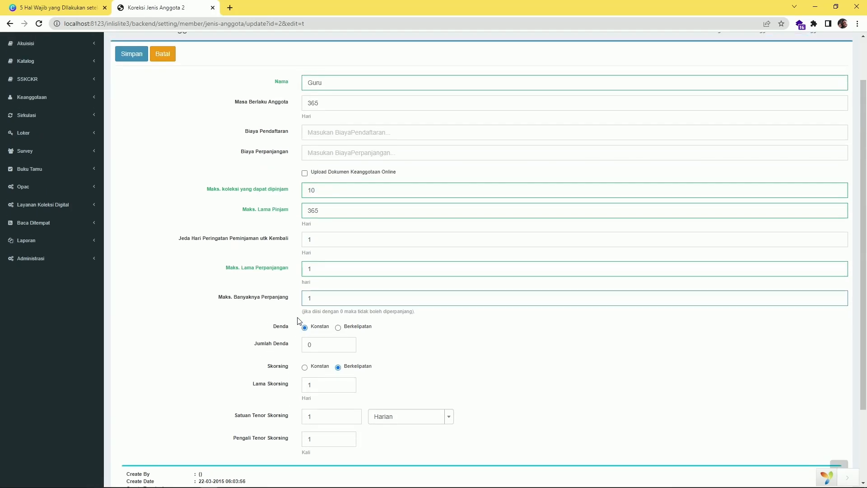
Save Guru, check its 10-item limit in the list, and open Pelajar for editing
click(132, 111)
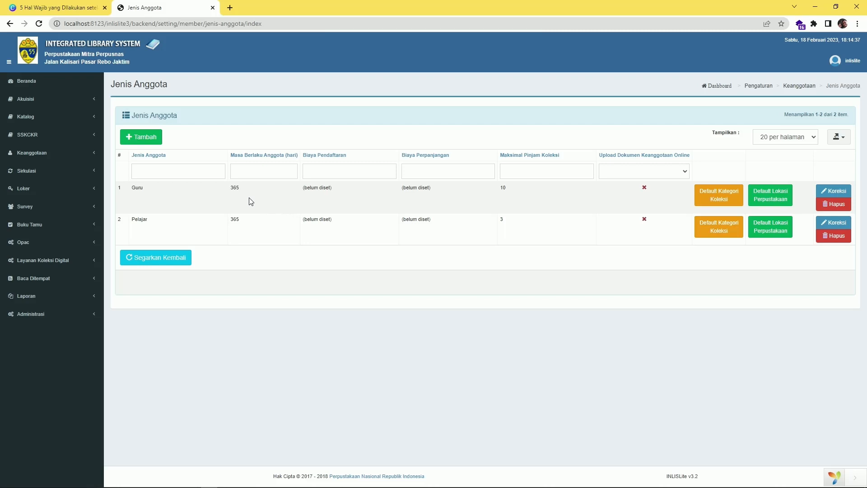
drag(236, 188, 246, 192)
double_click(503, 188)
click(469, 312)
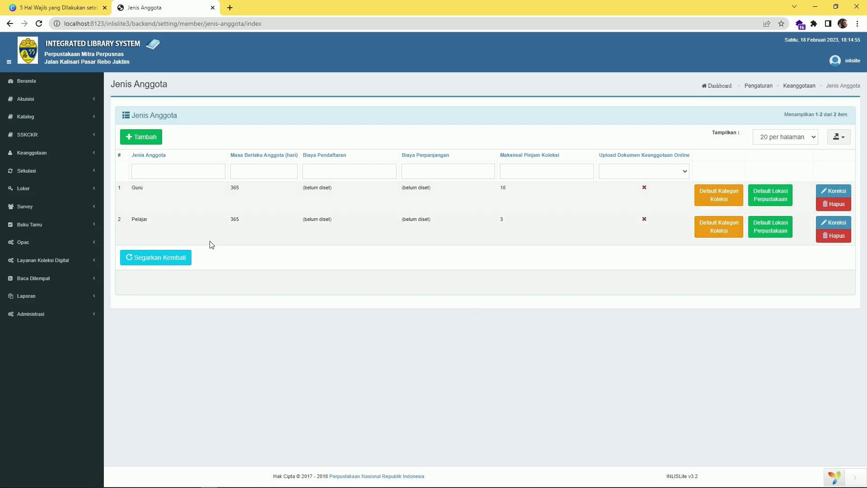
click(840, 223)
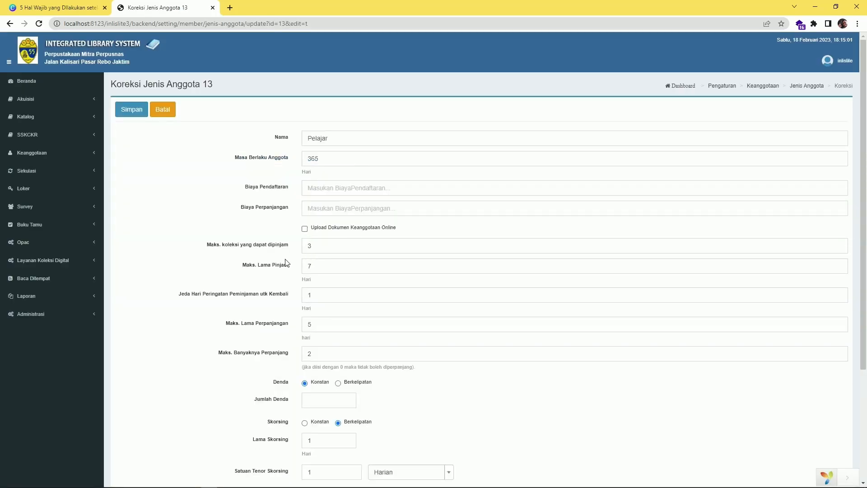
Set Pelajar's borrowing limit to 3 items and its loan period to 14 days
click(303, 248)
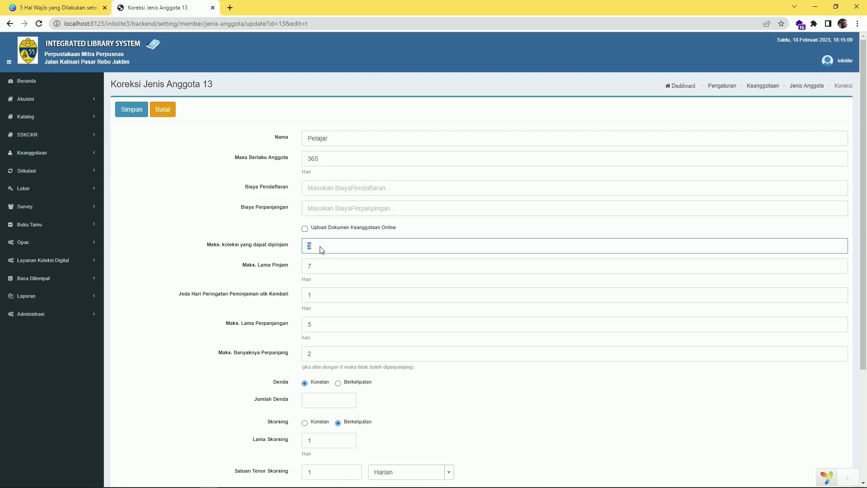
scroll(323, 249, down, 1)
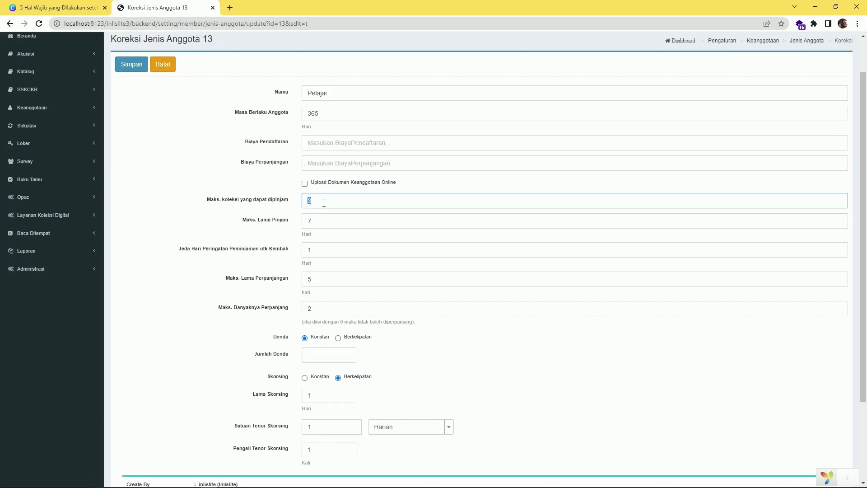
click(317, 220)
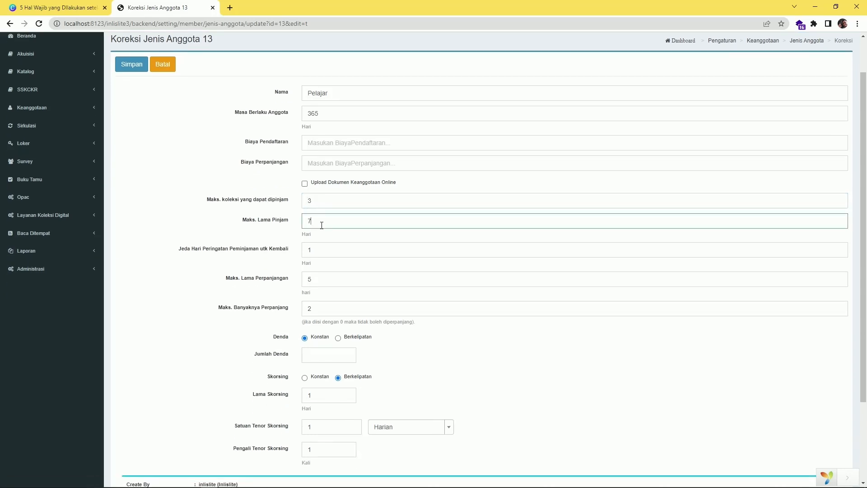
drag(314, 223, 288, 224)
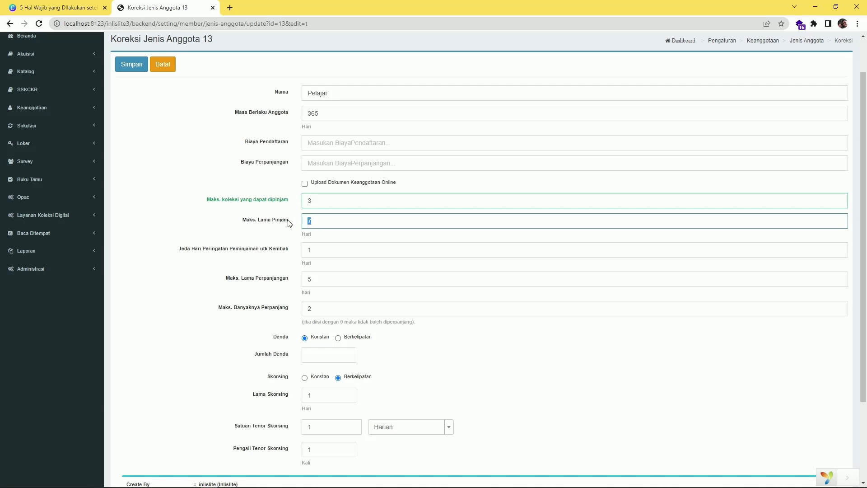
text(14)
Give Pelajar a 14-day extension period with 1 extension allowed
scroll(306, 246, down, 1)
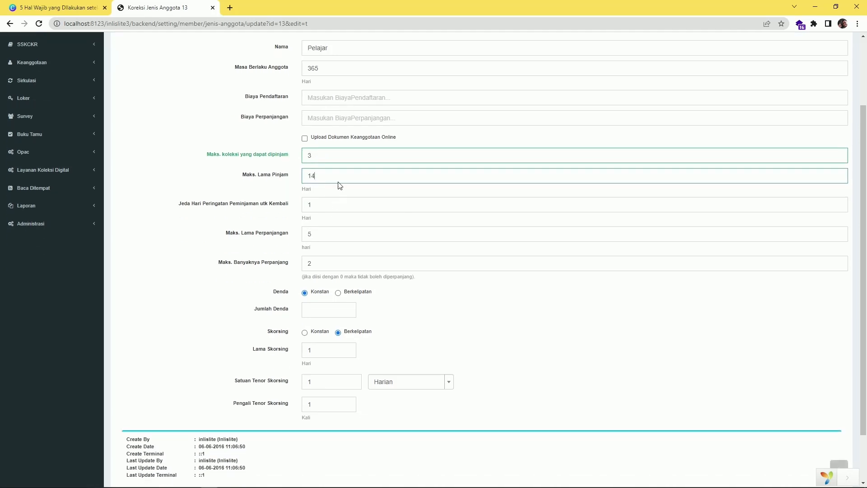
click(333, 206)
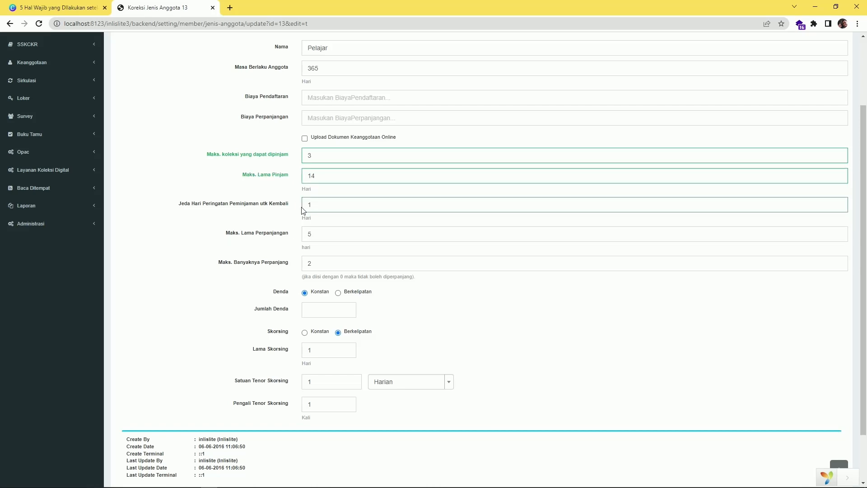
scroll(319, 212, down, 1)
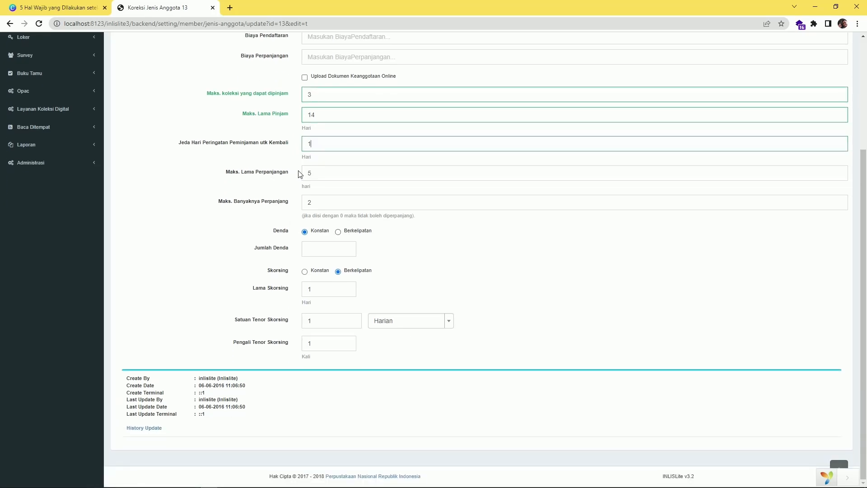
drag(323, 172, 304, 173)
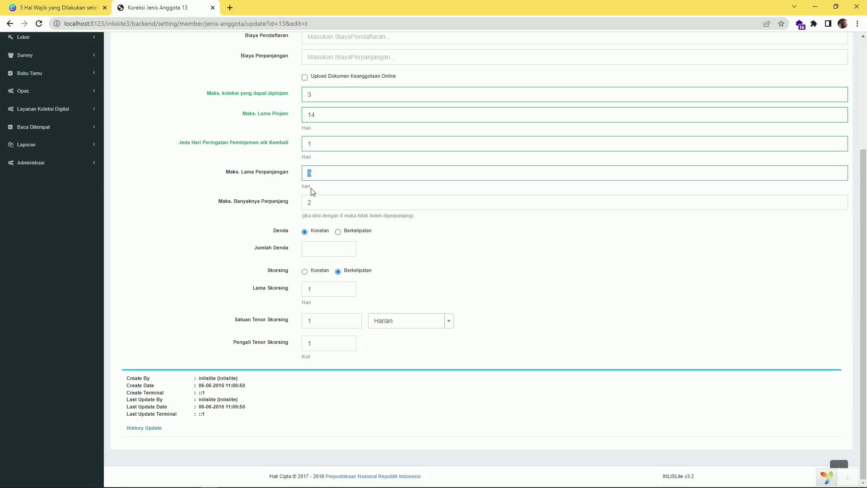
scroll(334, 168, up, 1)
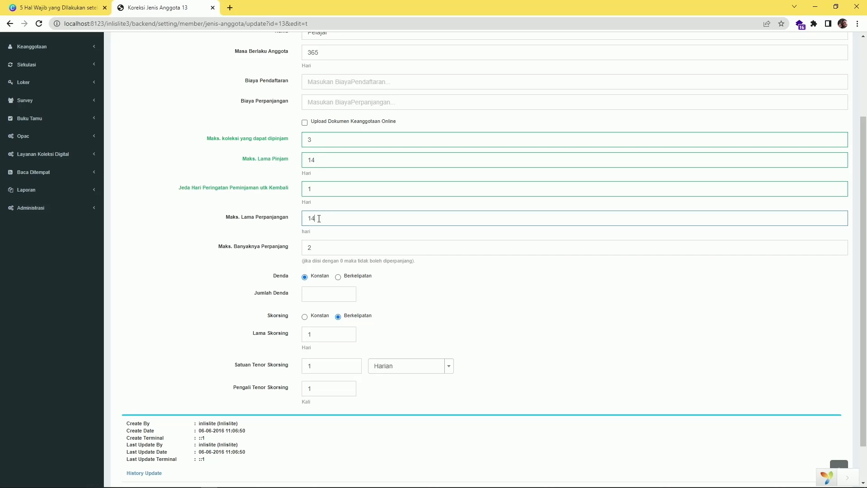
click(256, 260)
scroll(271, 213, down, 2)
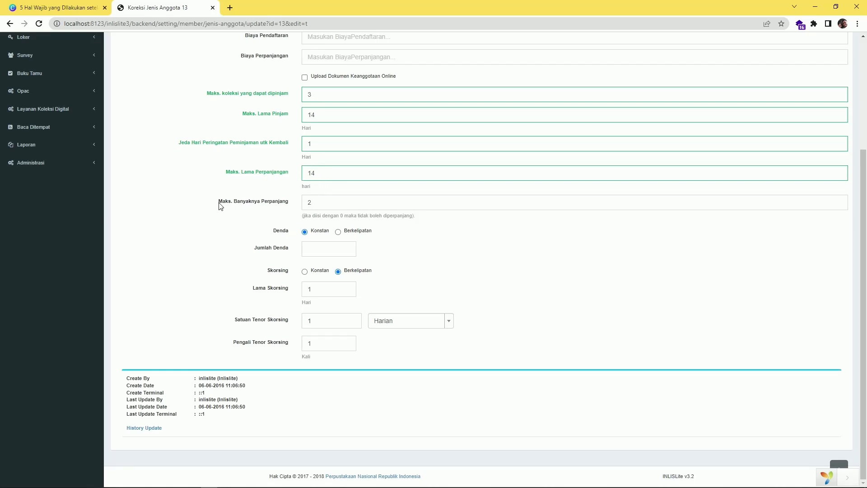
double_click(320, 206)
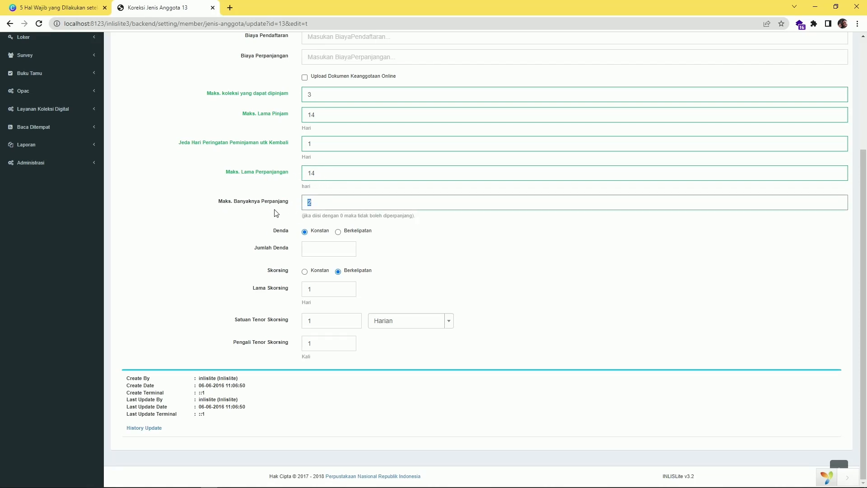
click(500, 250)
Review Pelajar's 14-day loan and extension periods, then save the member type
drag(326, 119, 294, 117)
drag(329, 176, 296, 179)
click(400, 303)
scroll(163, 368, up, 3)
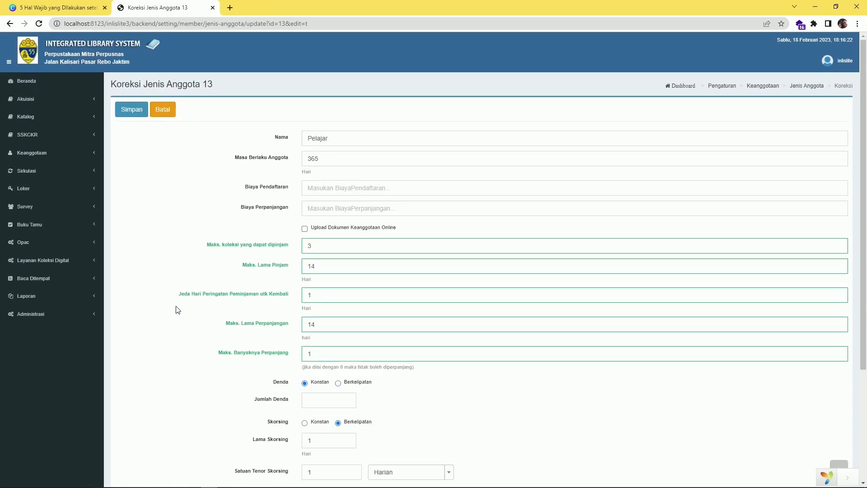
click(131, 114)
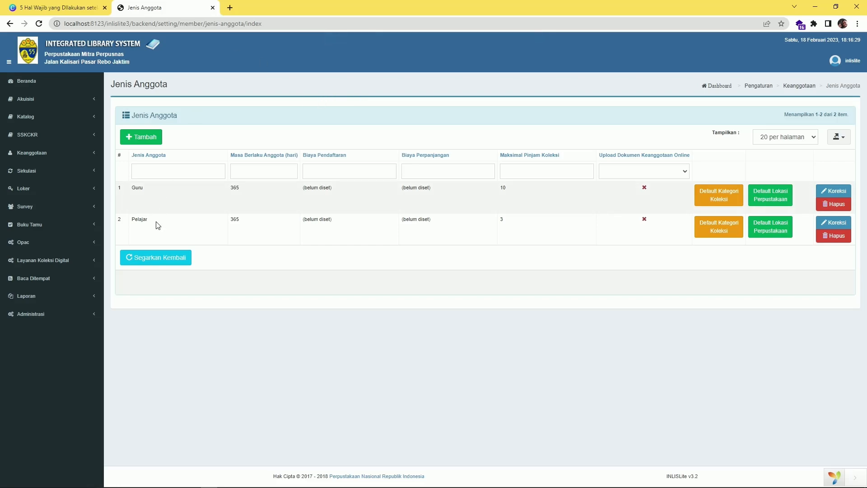
Check the presentation's next topic, then expand Administrasi > Pengaturan Umum in INLISLite
click(63, 8)
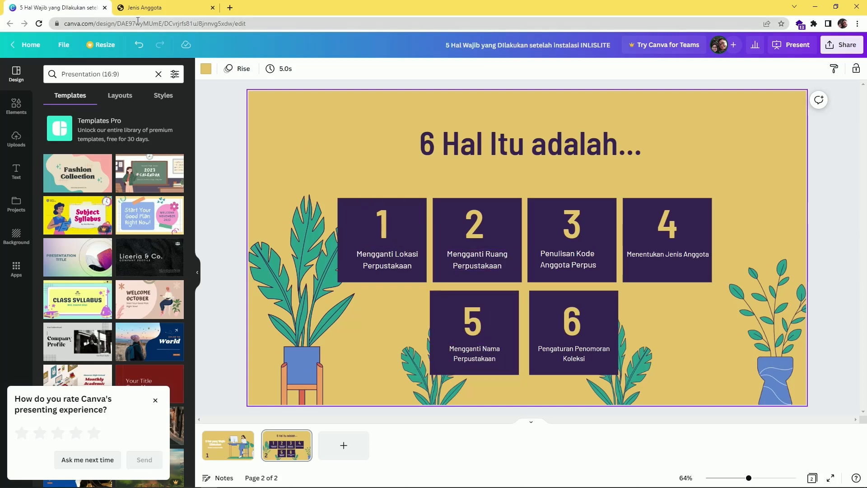
click(149, 9)
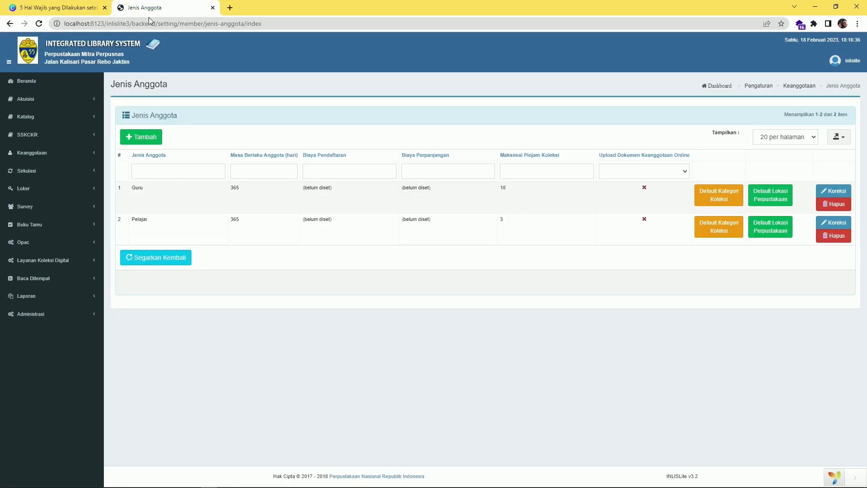
click(74, 315)
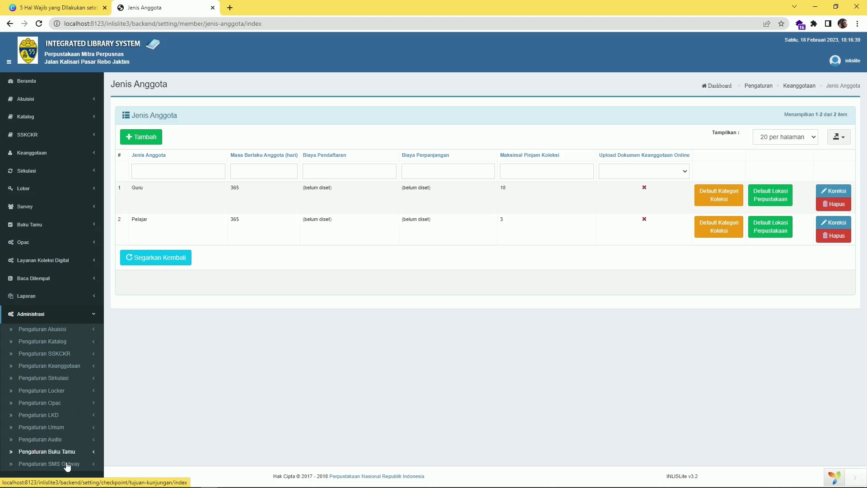
click(60, 428)
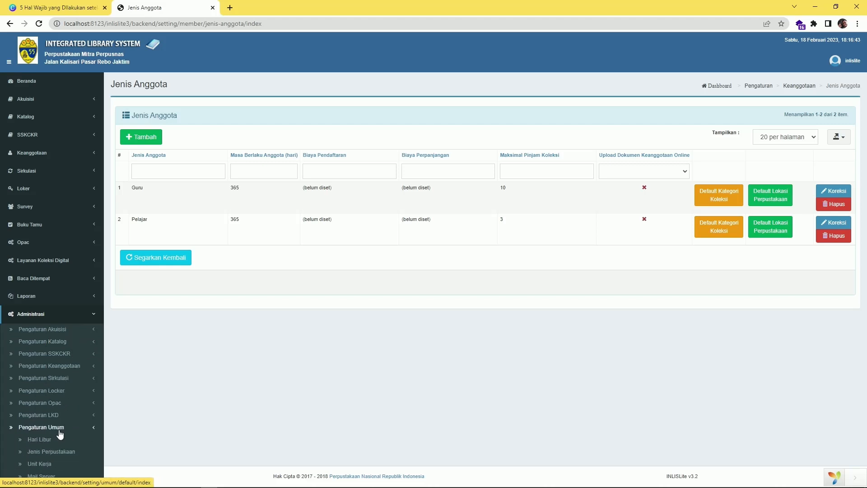
scroll(267, 375, down, 3)
scroll(267, 363, down, 3)
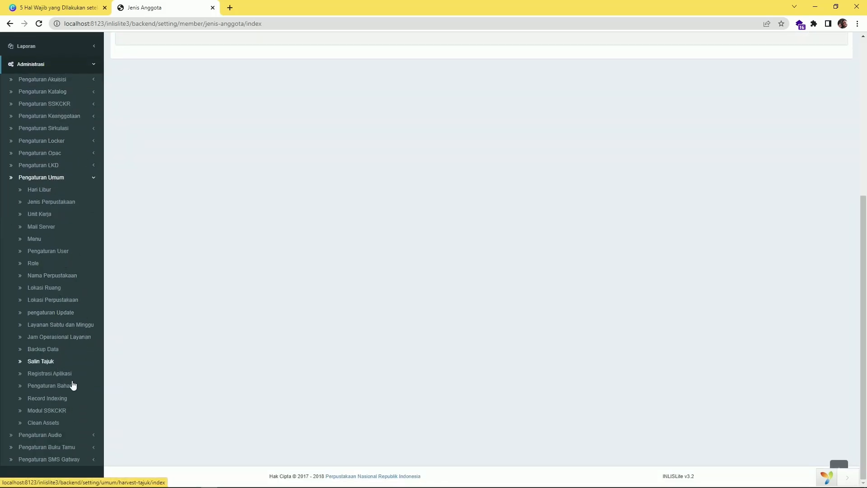
Rename the library 'Perpustakaan SDN 05 Pagi', set type Perpustakaan Sekolah, and save
click(53, 281)
click(348, 141)
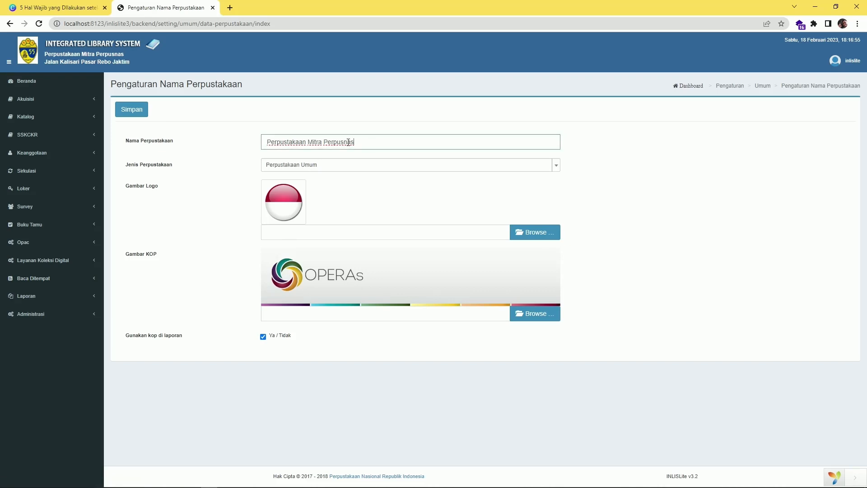
triple_click(348, 142)
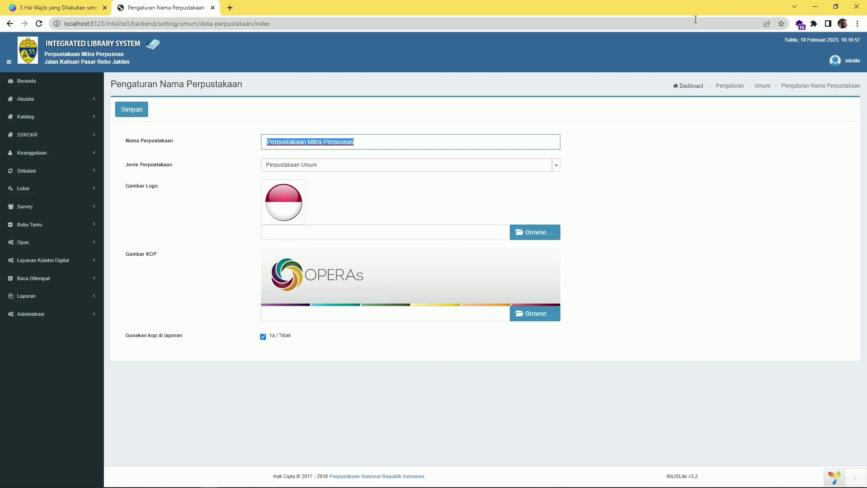
text(PErus)
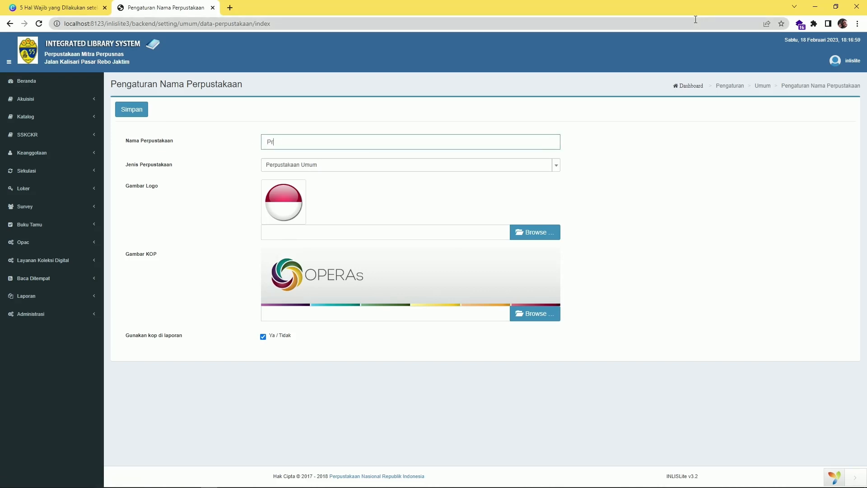
text(takaan SDN 05 Pagi)
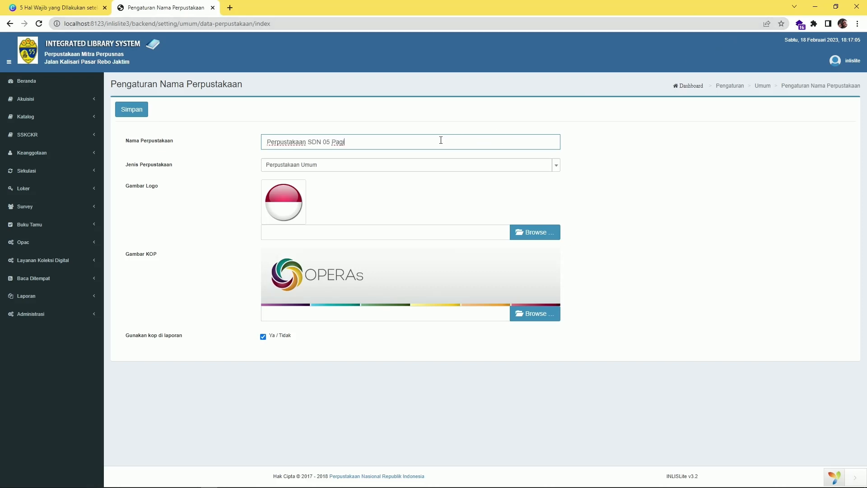
click(291, 168)
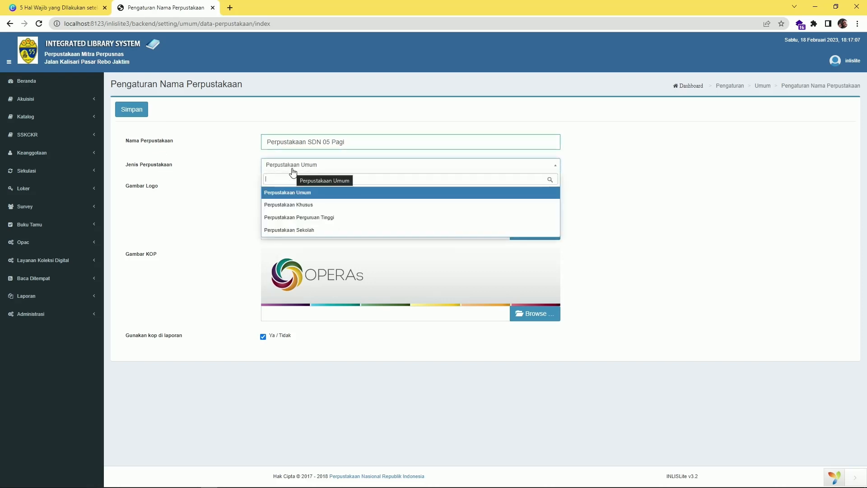
click(298, 231)
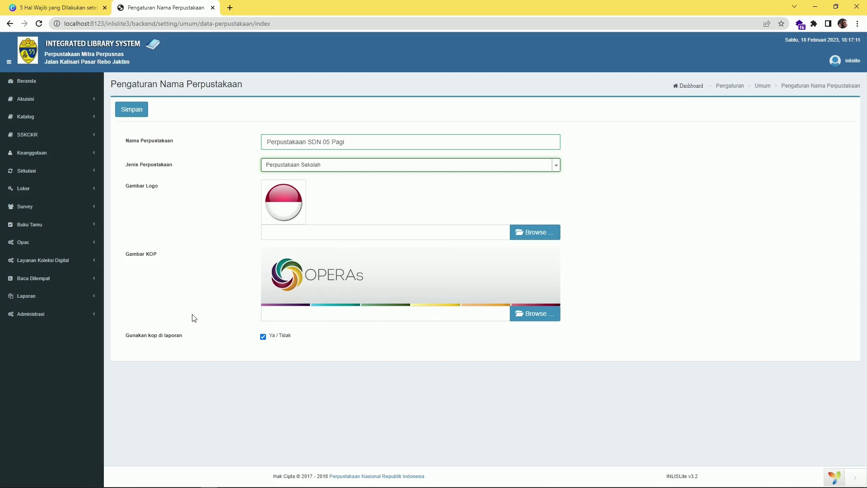
click(527, 233)
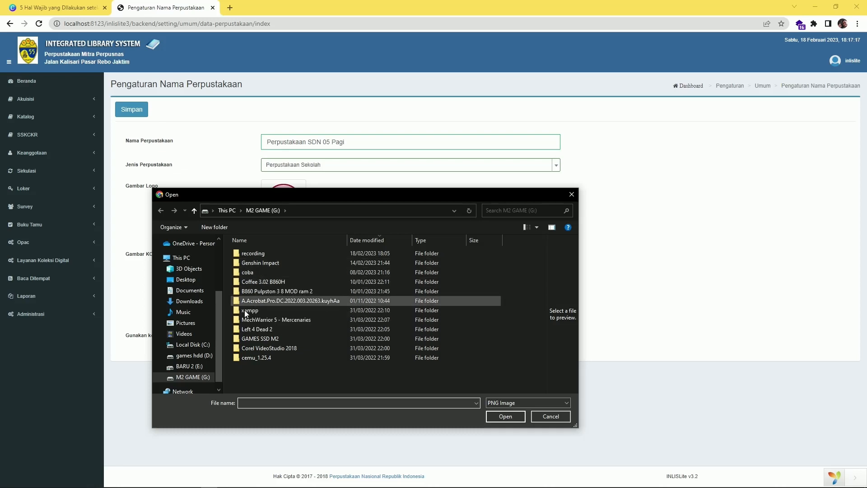
click(572, 195)
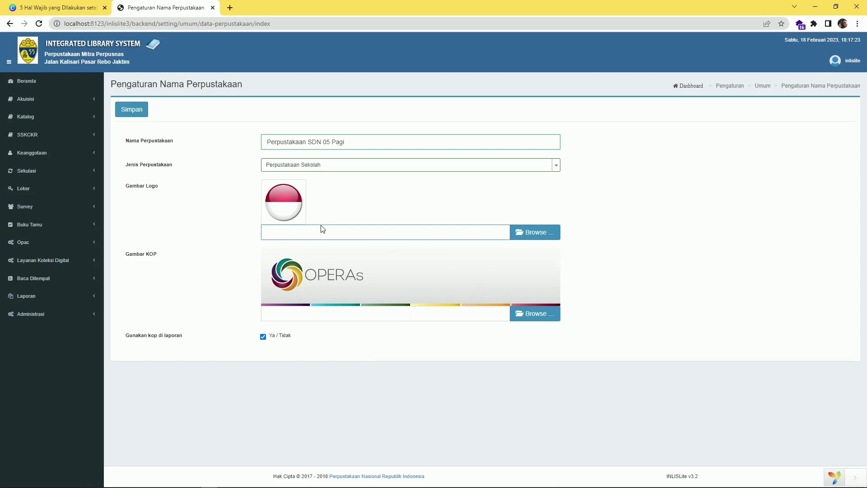
click(138, 116)
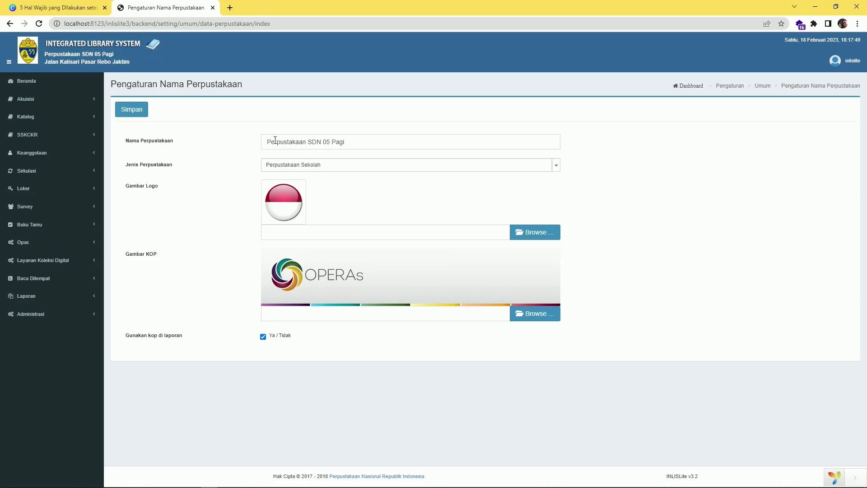
Re-save the library name settings, check the presentation, then expand Administrasi in INLISLite
drag(266, 142, 371, 148)
click(132, 109)
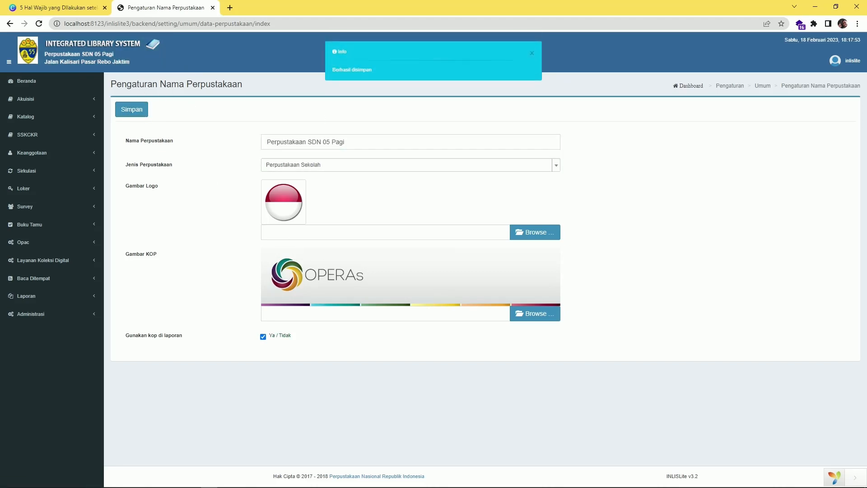
mouse_move(204, 484)
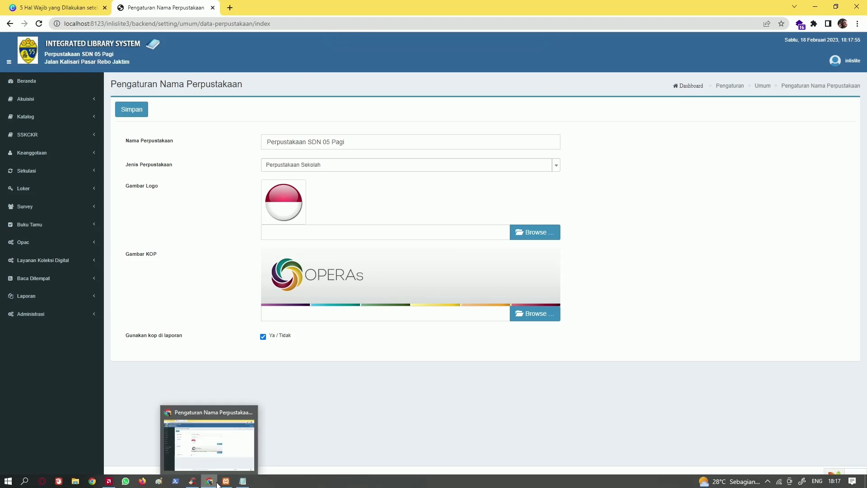
click(58, 8)
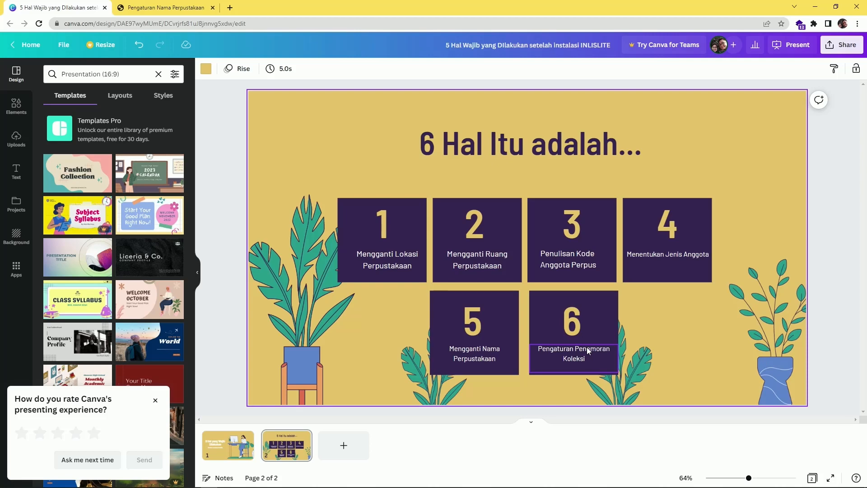
click(163, 8)
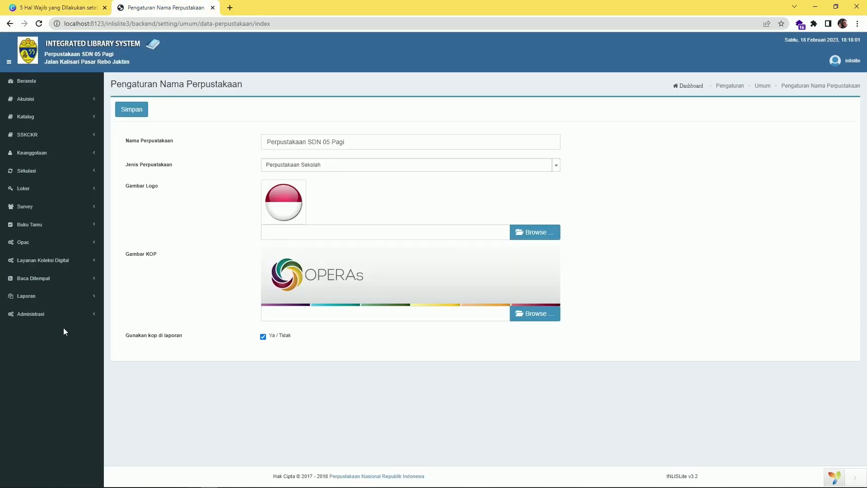
click(59, 316)
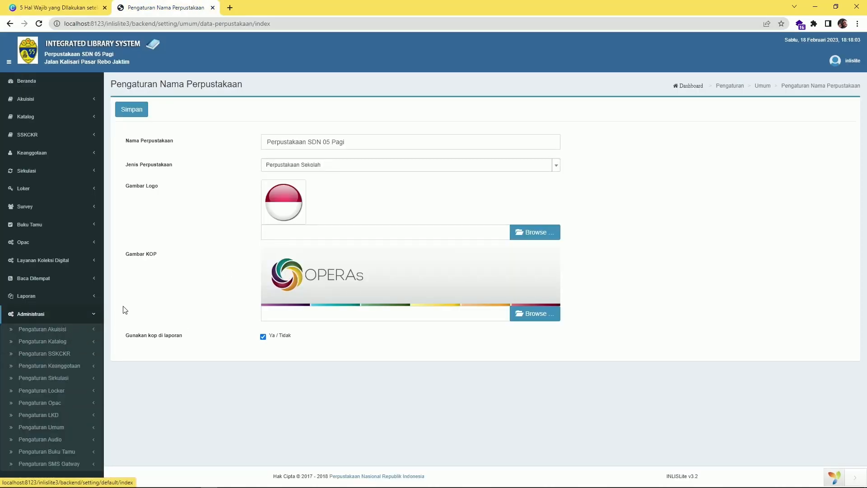
In Pengaturan Akuisisi > Penomoran Koleksi, set Sumber Nomor RFID to Item ID and save
click(78, 332)
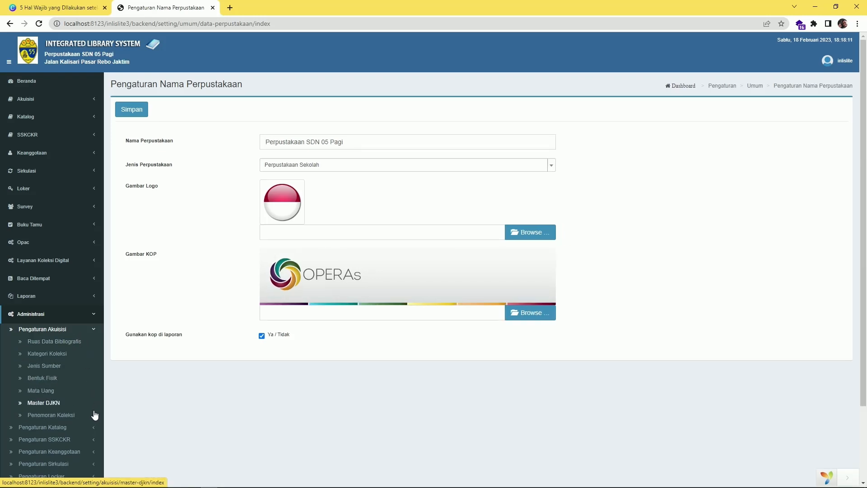
click(55, 416)
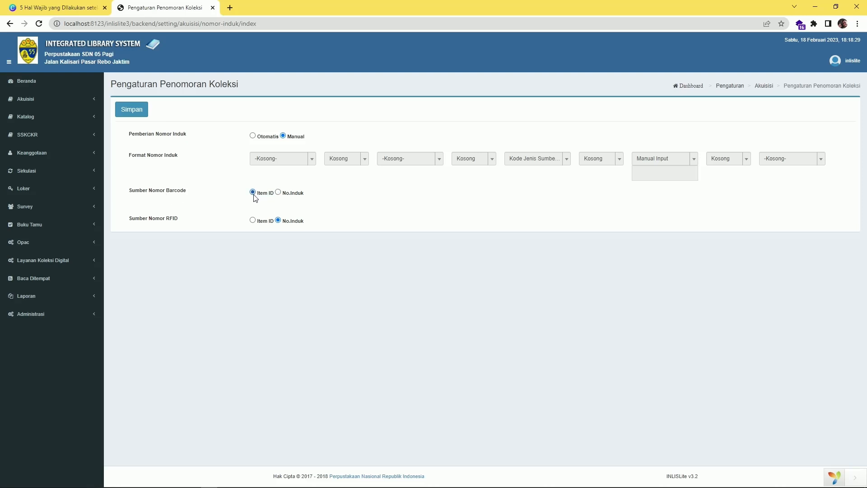
click(253, 221)
click(139, 115)
click(25, 155)
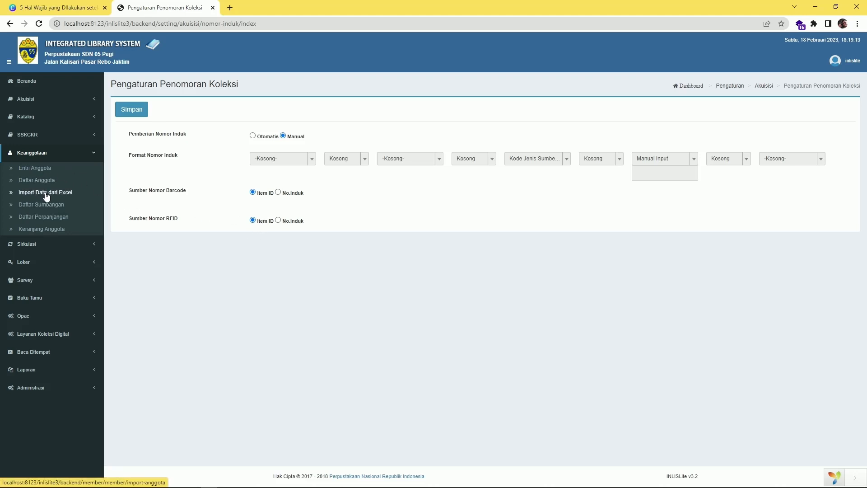
click(83, 117)
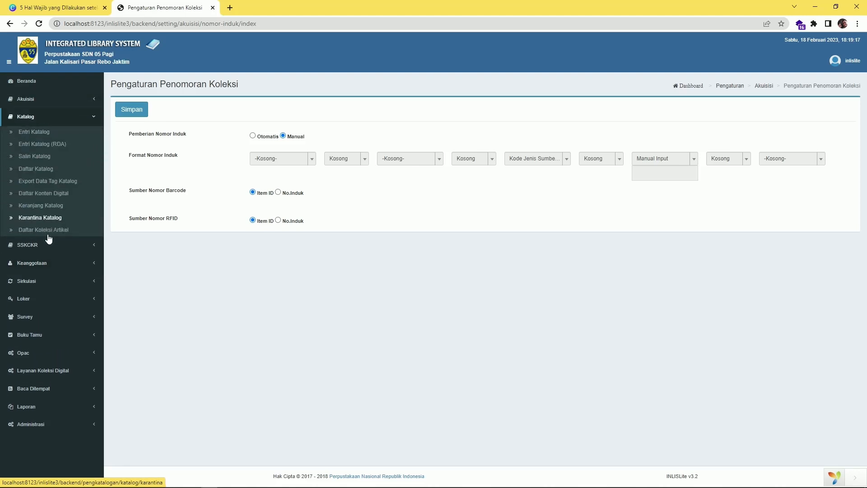